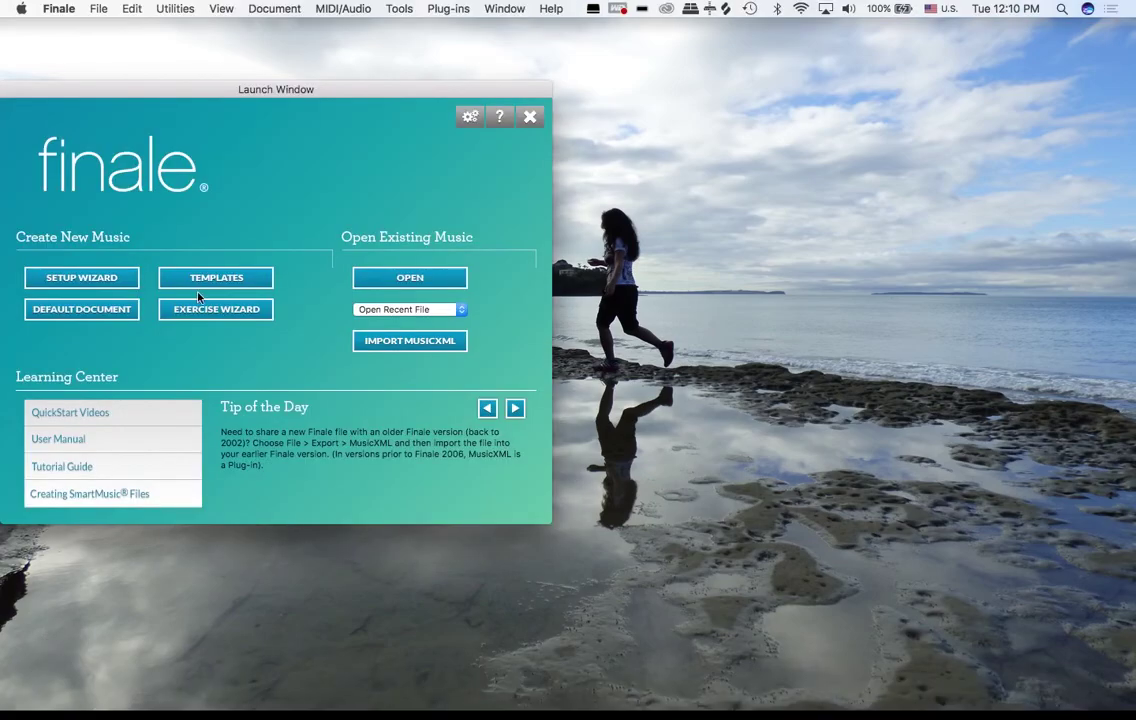
Start a new score with the Setup Wizard, set the score page size to Tabloid (11 x 17), and proceed to instrument selection.
{"action": "left_click_drag", "start_coordinate": [98, 99], "coordinate": [392, 62]}
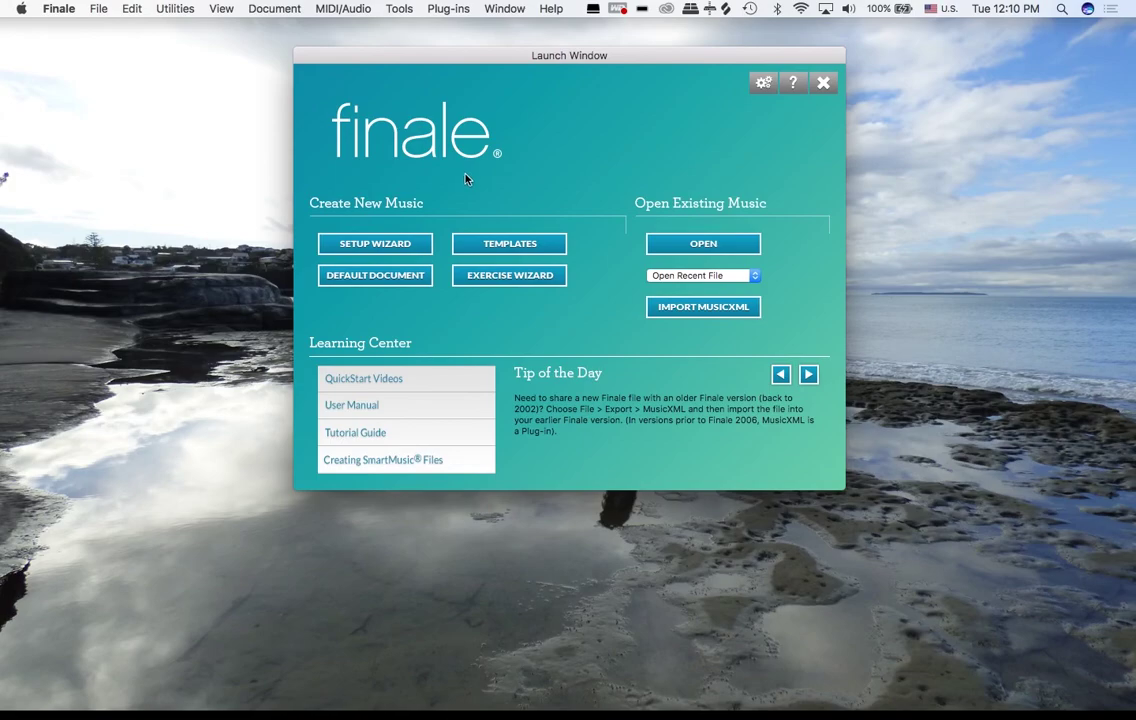
{"action": "left_click", "coordinate": [411, 246]}
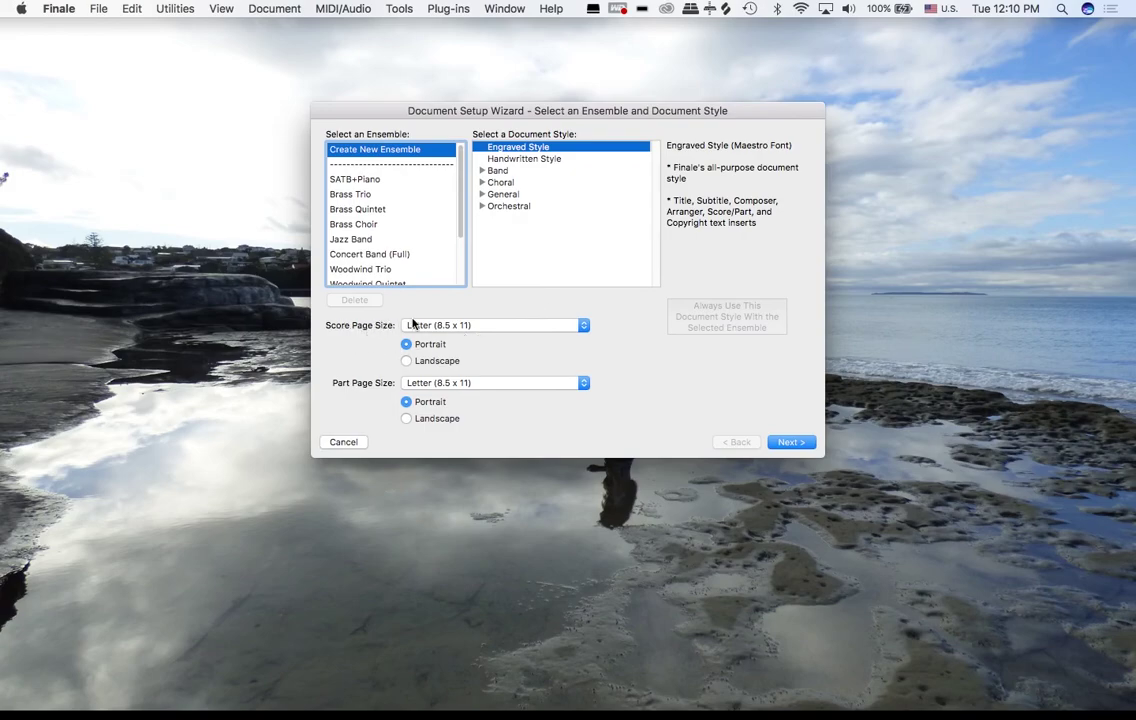
{"action": "left_click", "coordinate": [489, 326]}
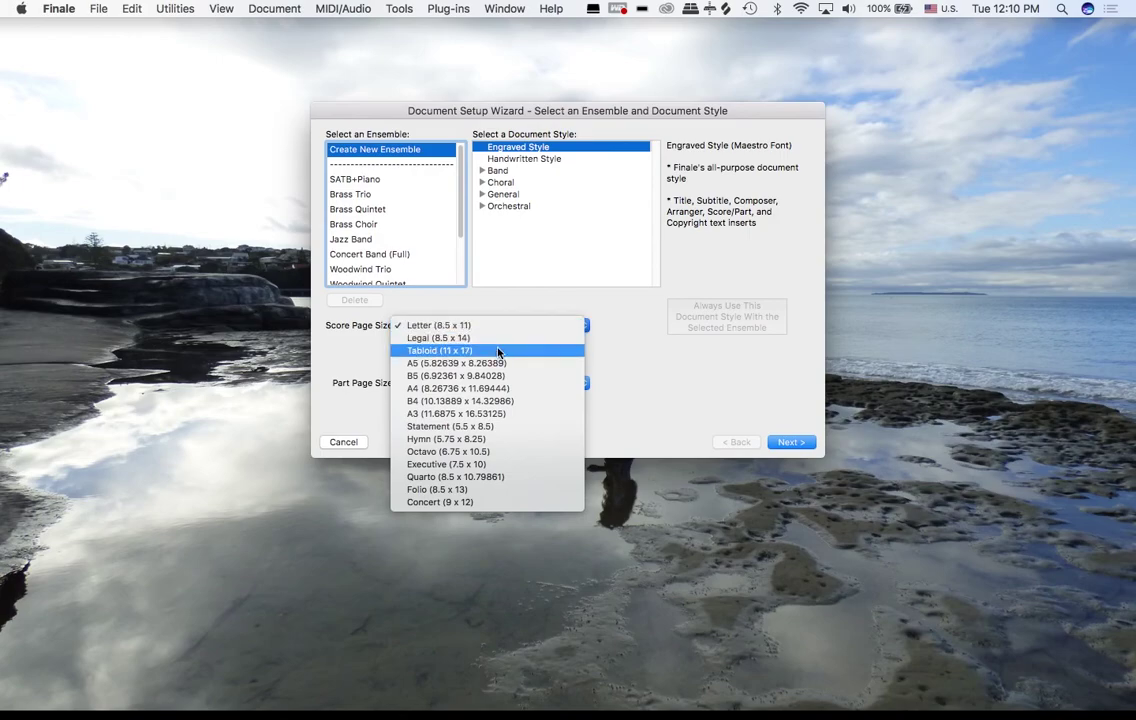
{"action": "left_click", "coordinate": [498, 352]}
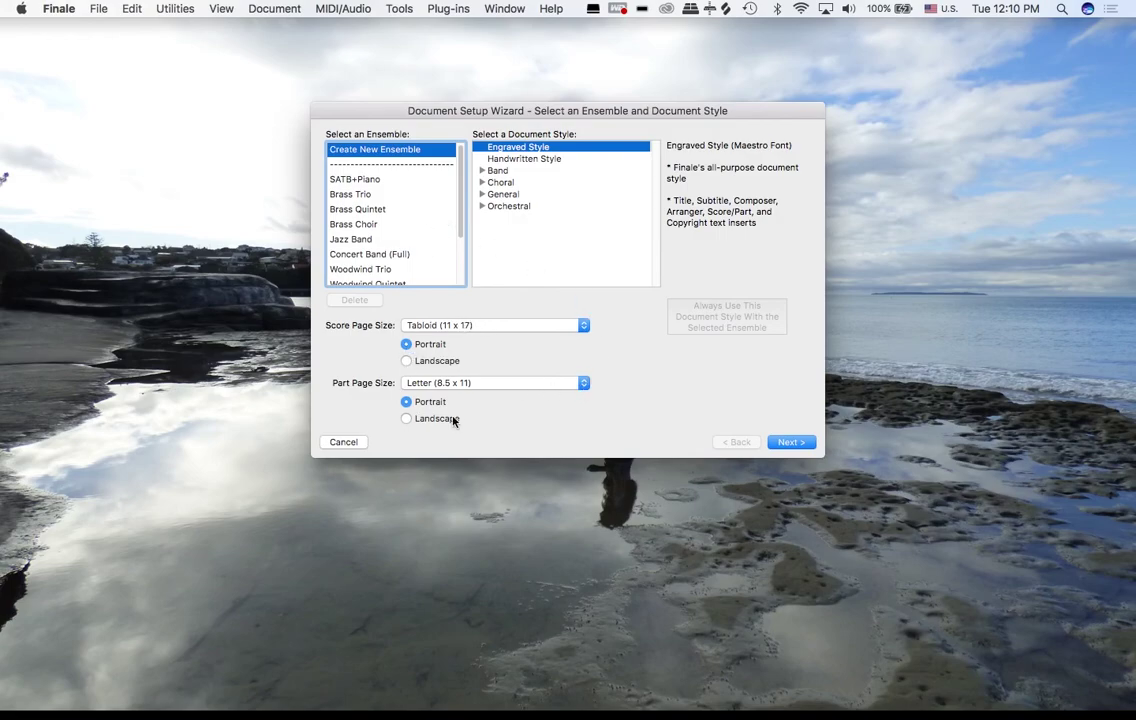
{"action": "left_click", "coordinate": [793, 443]}
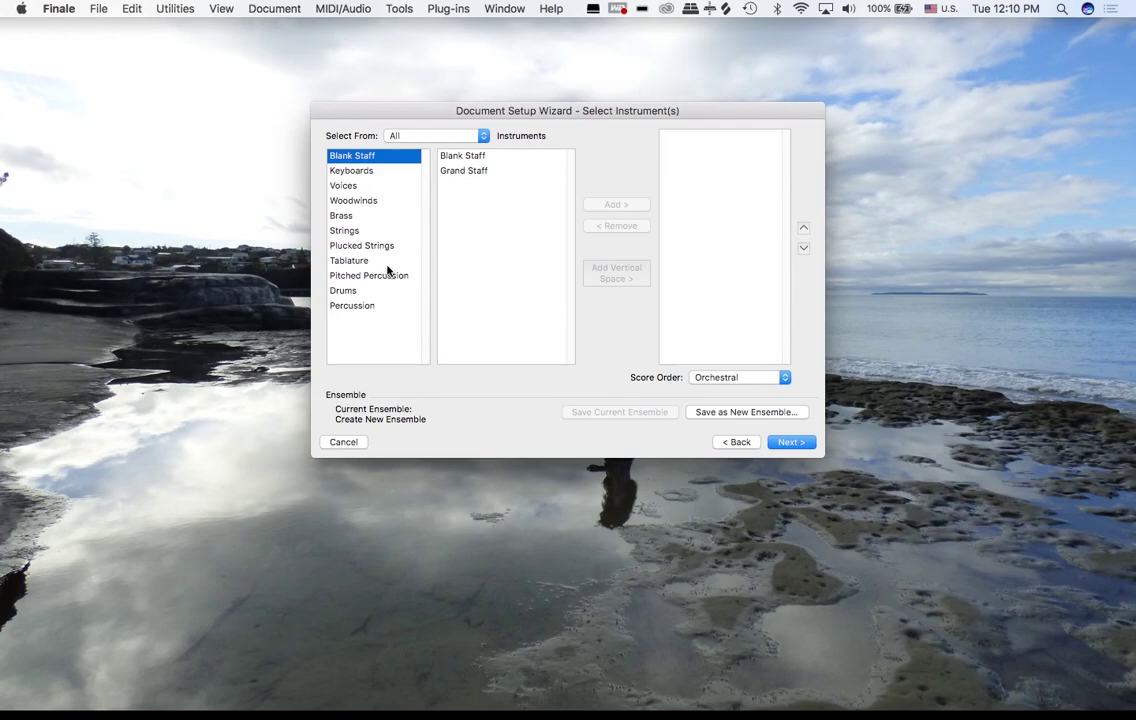
Add one Piccolo, two Flutes and two Oboes from the woodwinds to the score.
{"action": "left_click", "coordinate": [391, 205]}
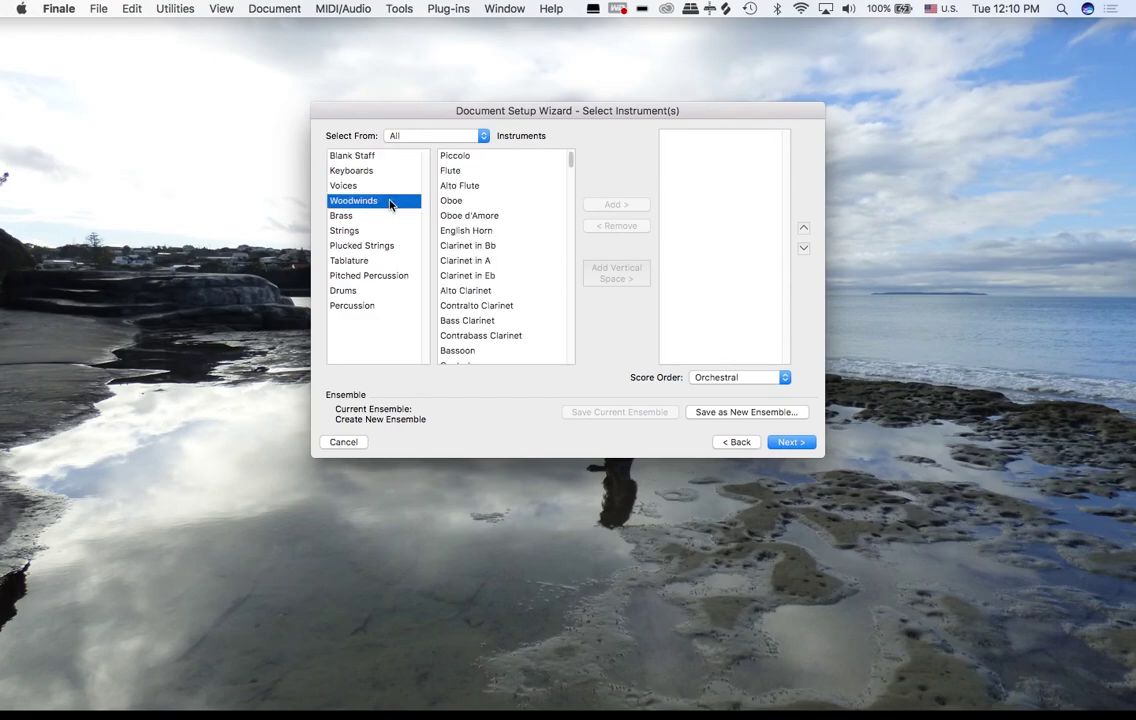
{"action": "double_click", "coordinate": [478, 157]}
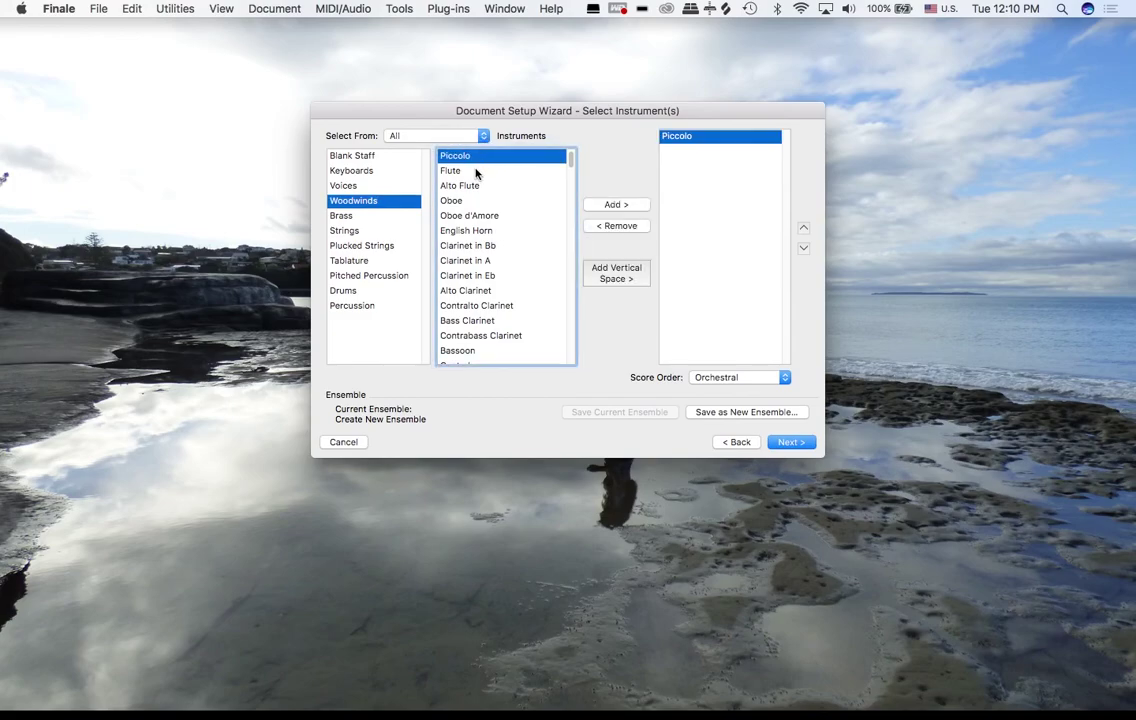
{"action": "double_click", "coordinate": [476, 171]}
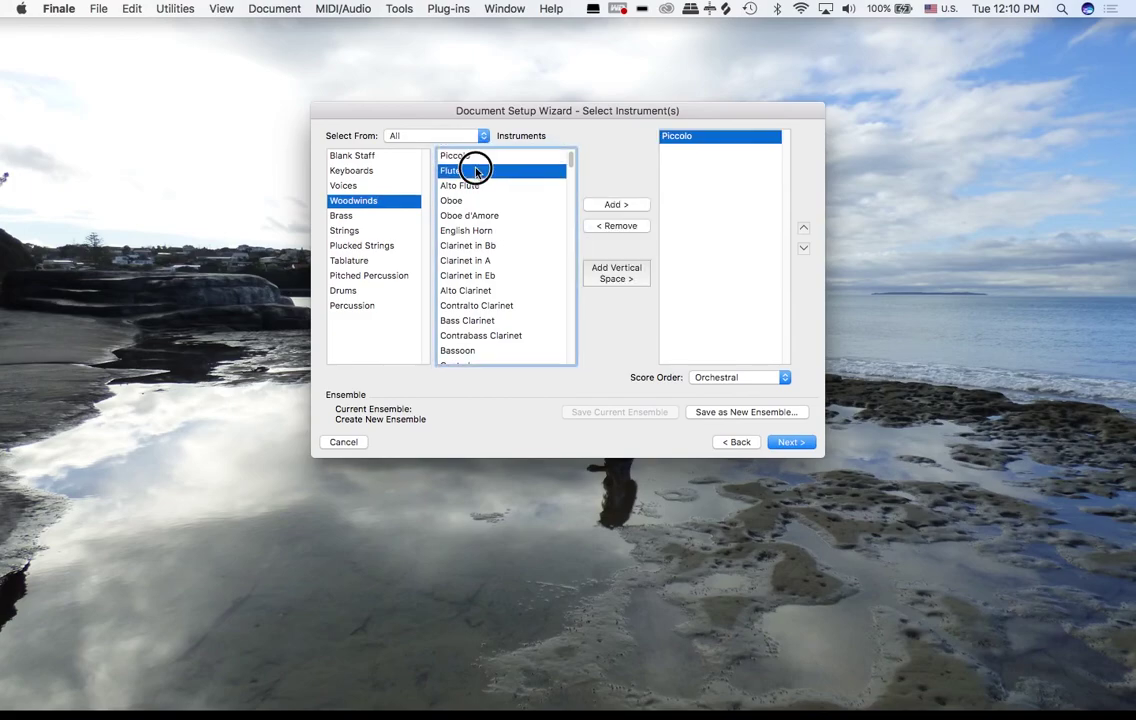
{"action": "double_click", "coordinate": [476, 171]}
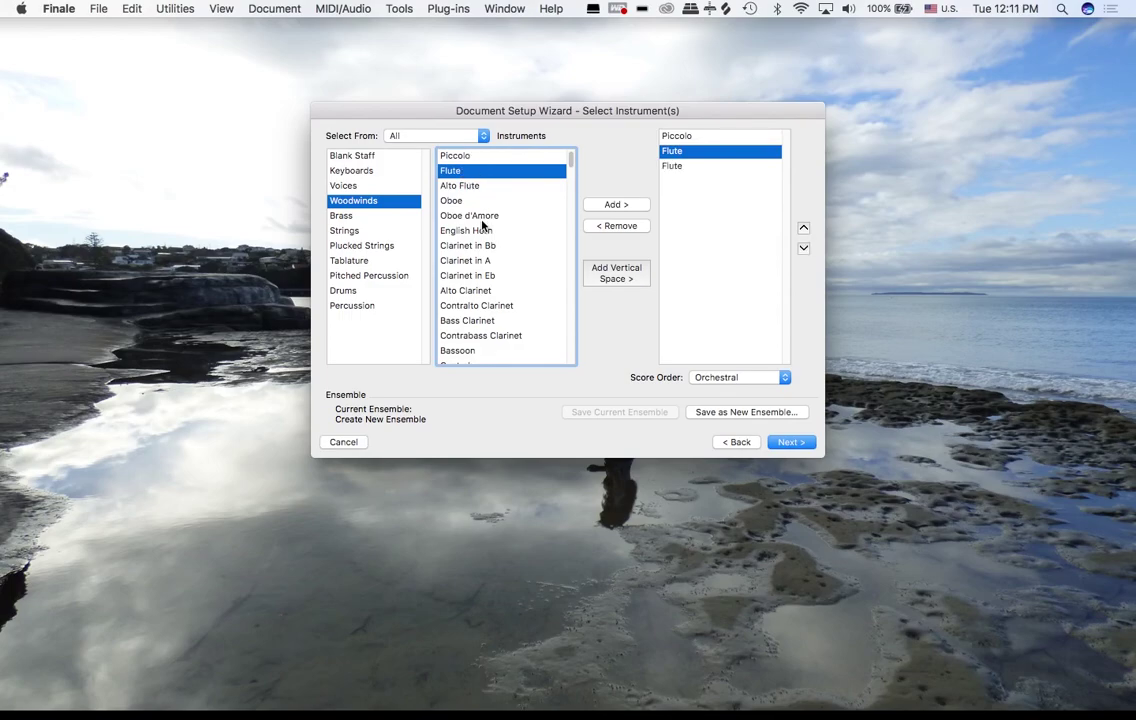
{"action": "double_click", "coordinate": [481, 201]}
{"action": "double_click", "coordinate": [481, 201]}
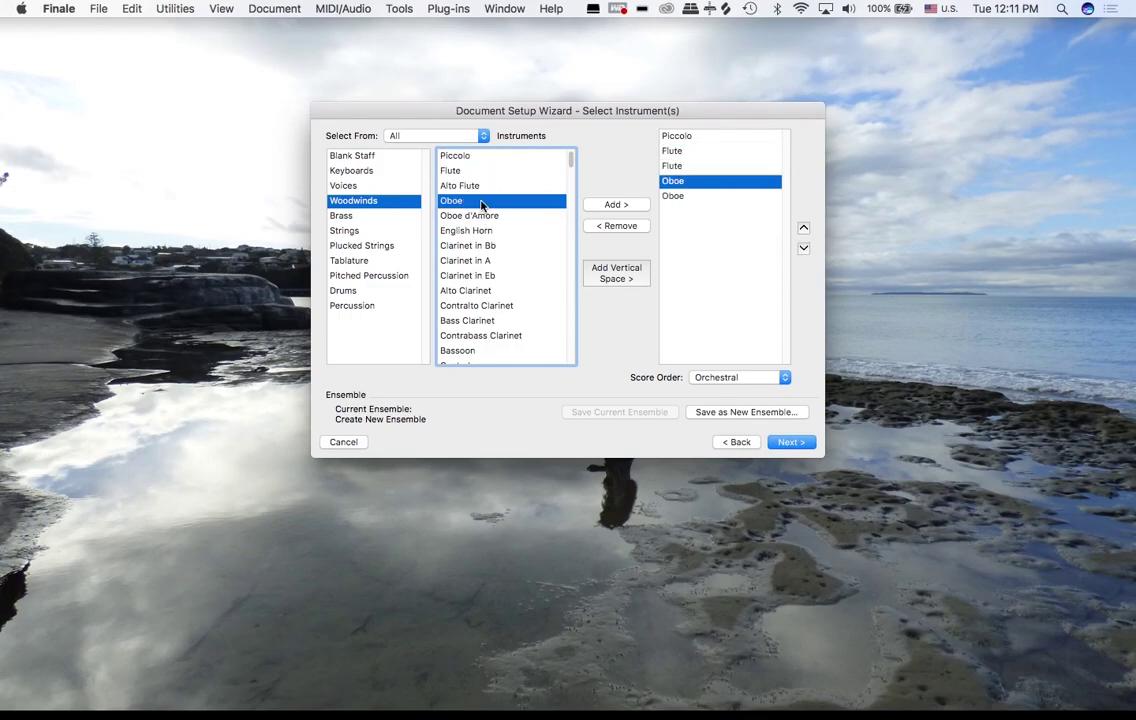
Add one Clarinet in Eb, three Clarinets in Bb and one Bass Clarinet to the score.
{"action": "double_click", "coordinate": [505, 277]}
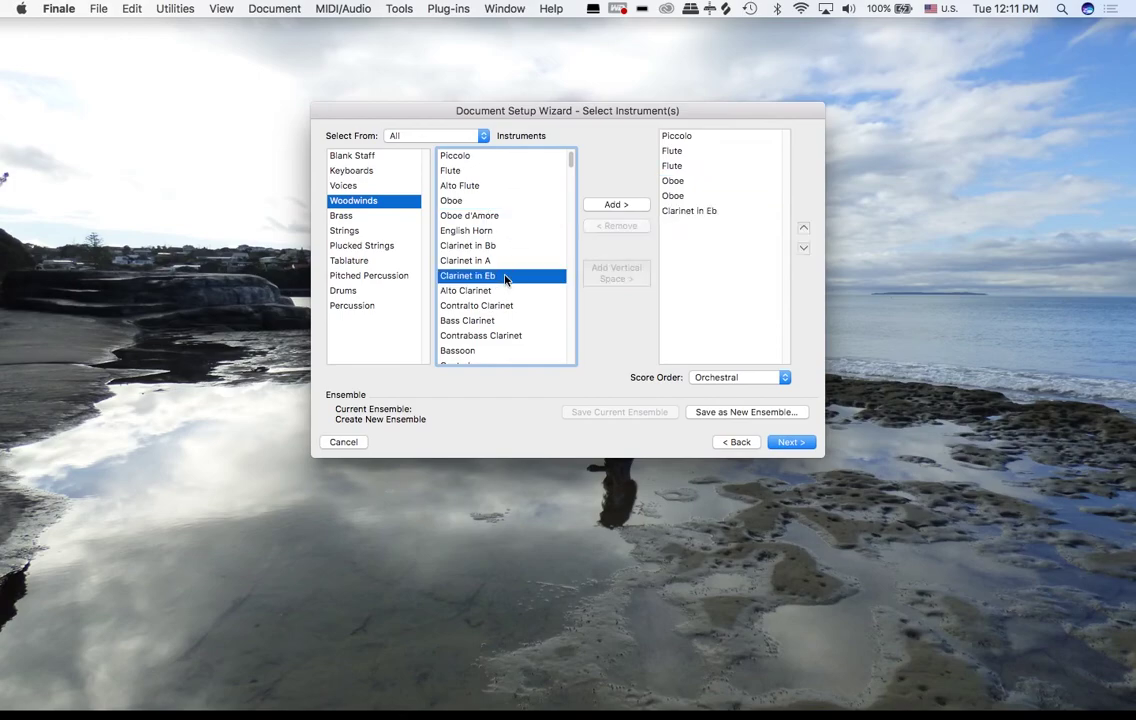
{"action": "left_click", "coordinate": [508, 247]}
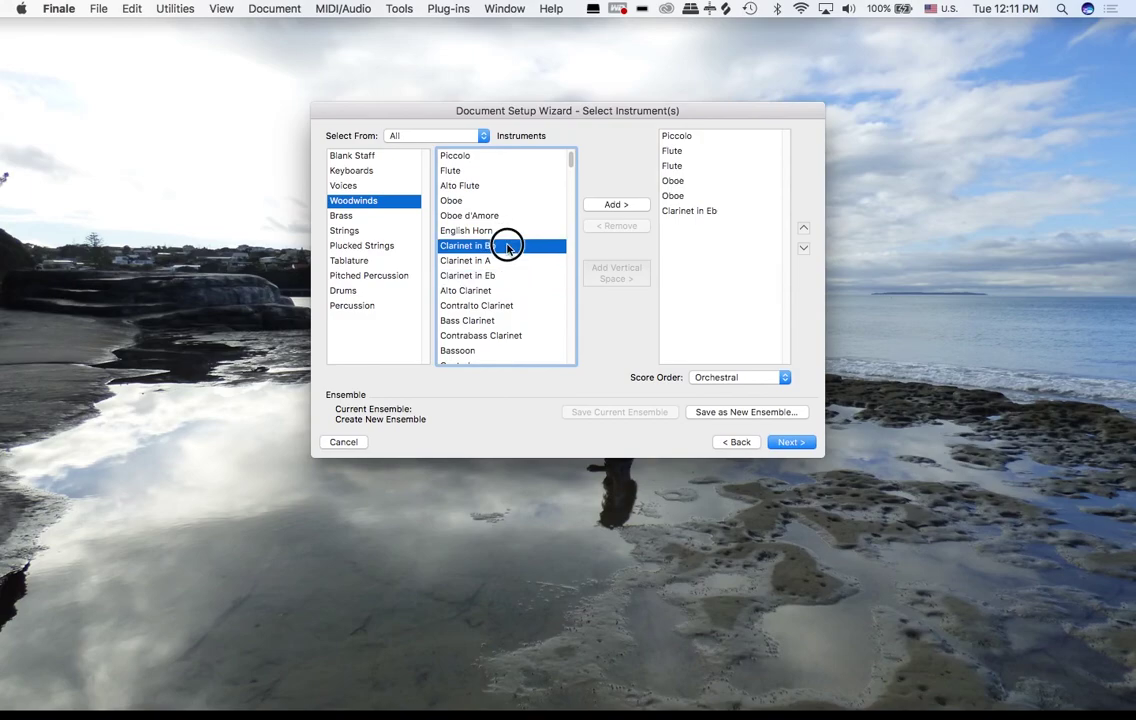
{"action": "double_click", "coordinate": [507, 247]}
{"action": "double_click", "coordinate": [507, 247]}
{"action": "double_click", "coordinate": [507, 247]}
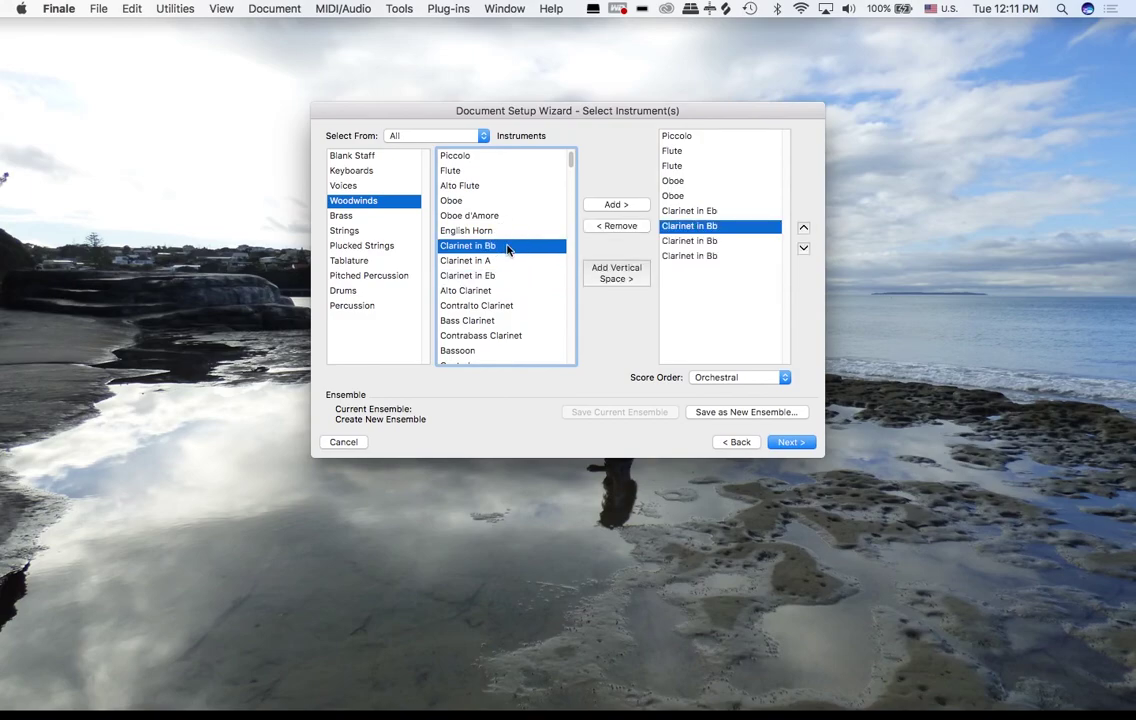
{"action": "double_click", "coordinate": [515, 322]}
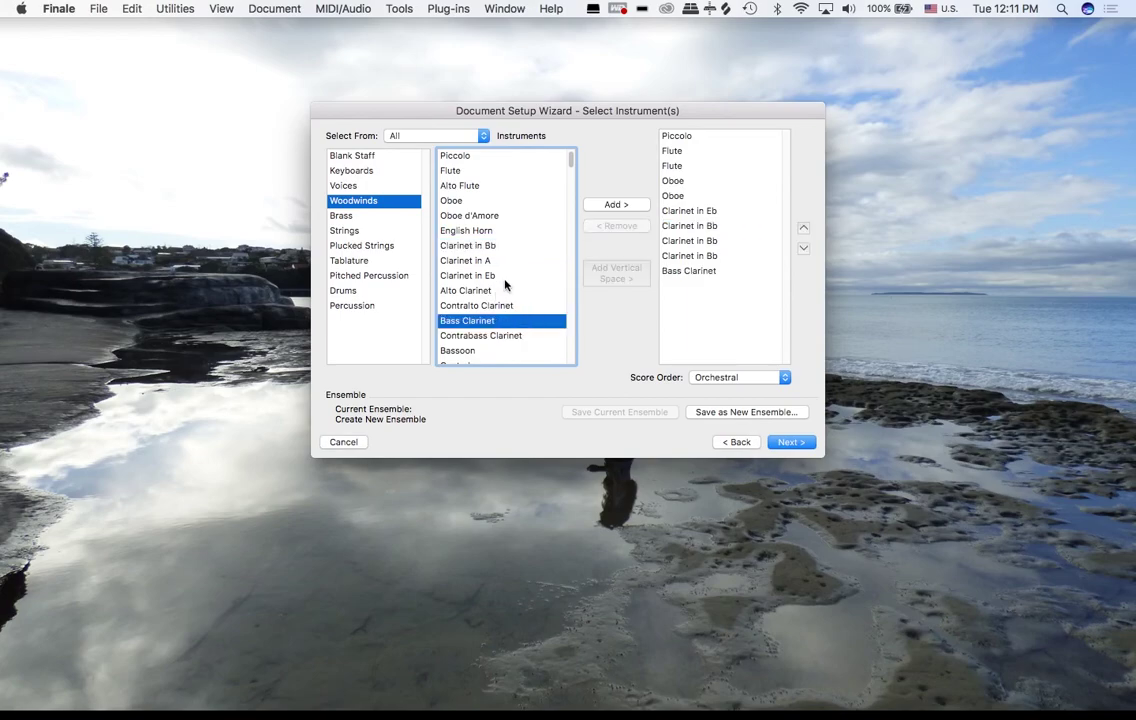
Add two Bassoons and one Contrabassoon to the score.
{"action": "double_click", "coordinate": [492, 351]}
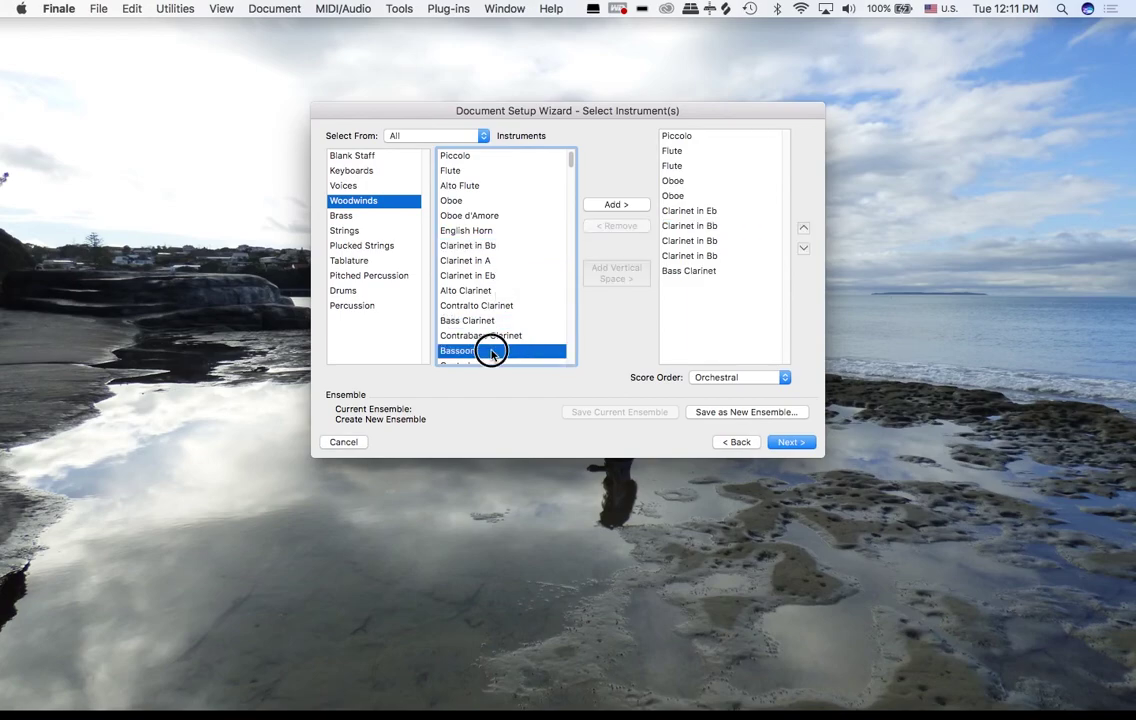
{"action": "double_click", "coordinate": [492, 351]}
{"action": "scroll", "coordinate": [495, 272], "scroll_direction": "down", "scroll_amount": 2}
{"action": "double_click", "coordinate": [511, 330]}
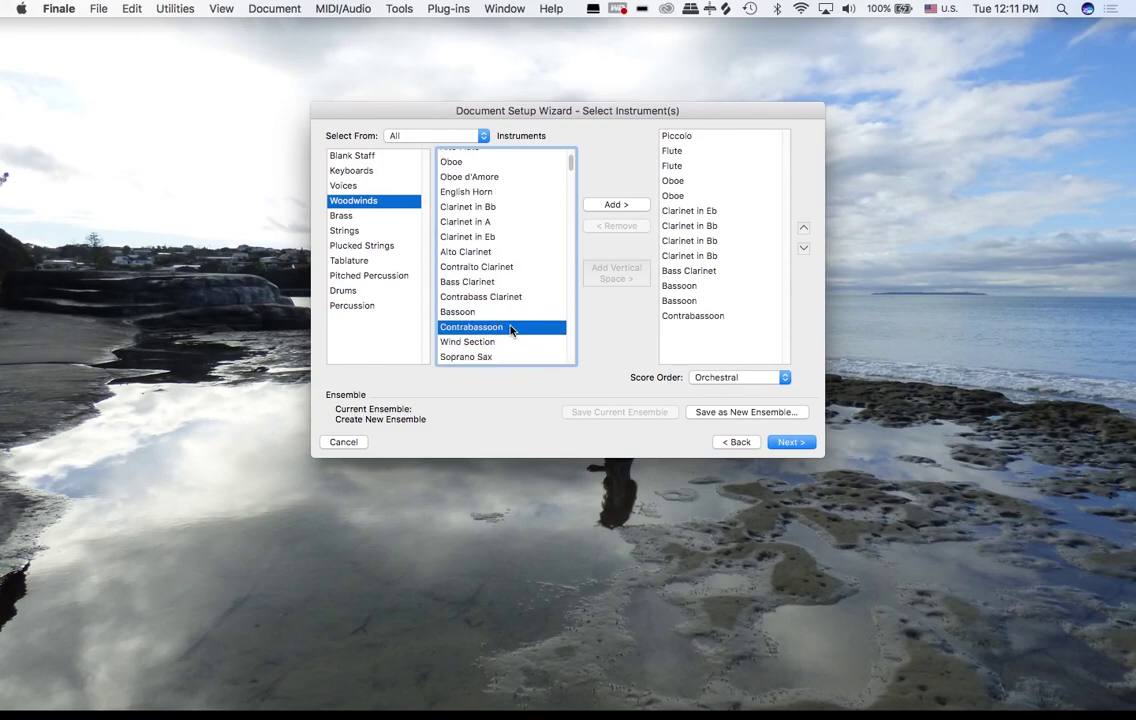
Add three Trumpets in Bb from the brass family to the score.
{"action": "left_click", "coordinate": [358, 218]}
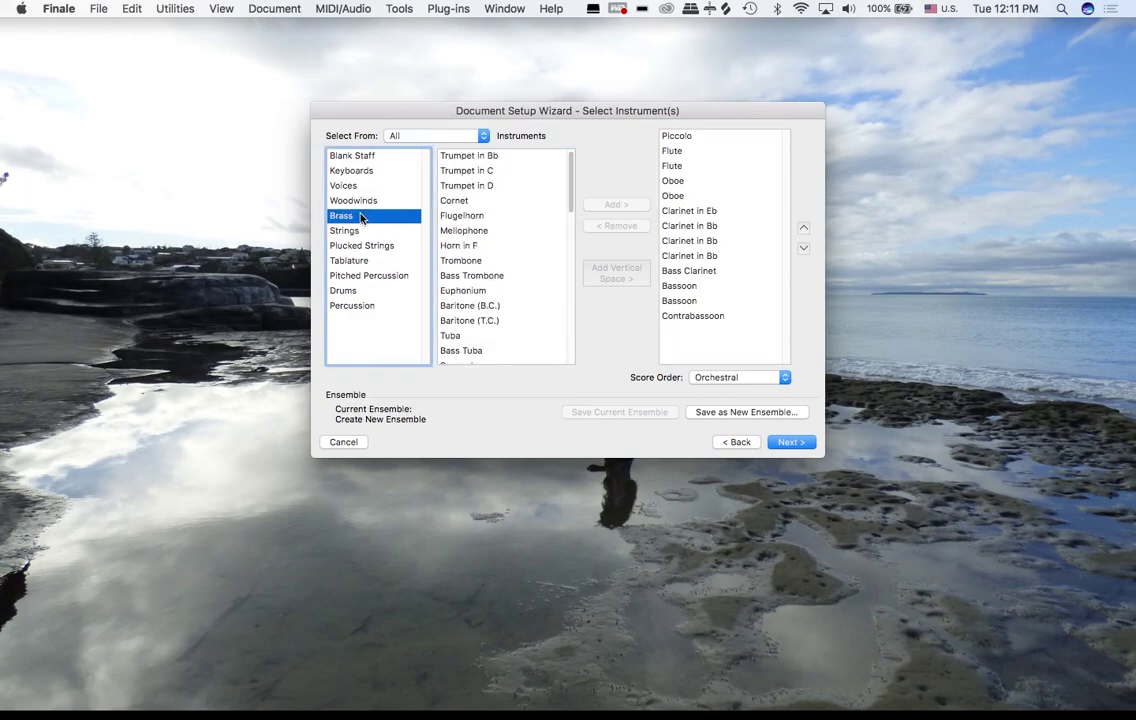
{"action": "double_click", "coordinate": [478, 157]}
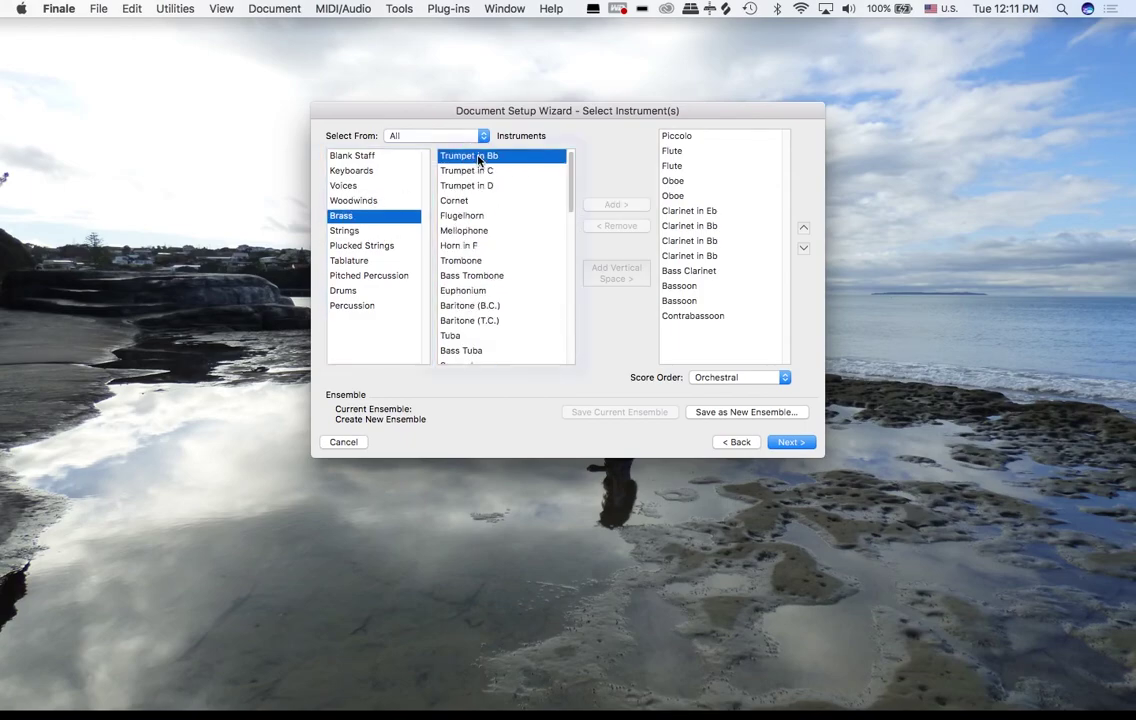
{"action": "double_click", "coordinate": [478, 157]}
{"action": "double_click", "coordinate": [478, 157]}
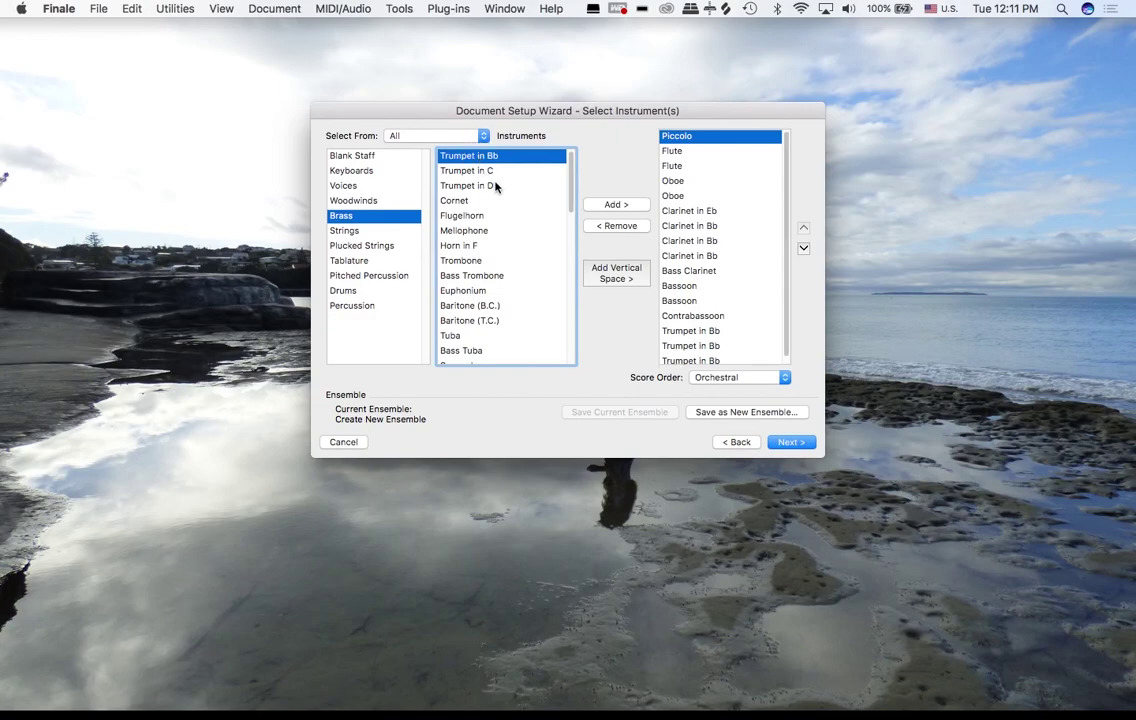
Add four Horns in F to the score and check them in the instrument list.
{"action": "left_click", "coordinate": [488, 246]}
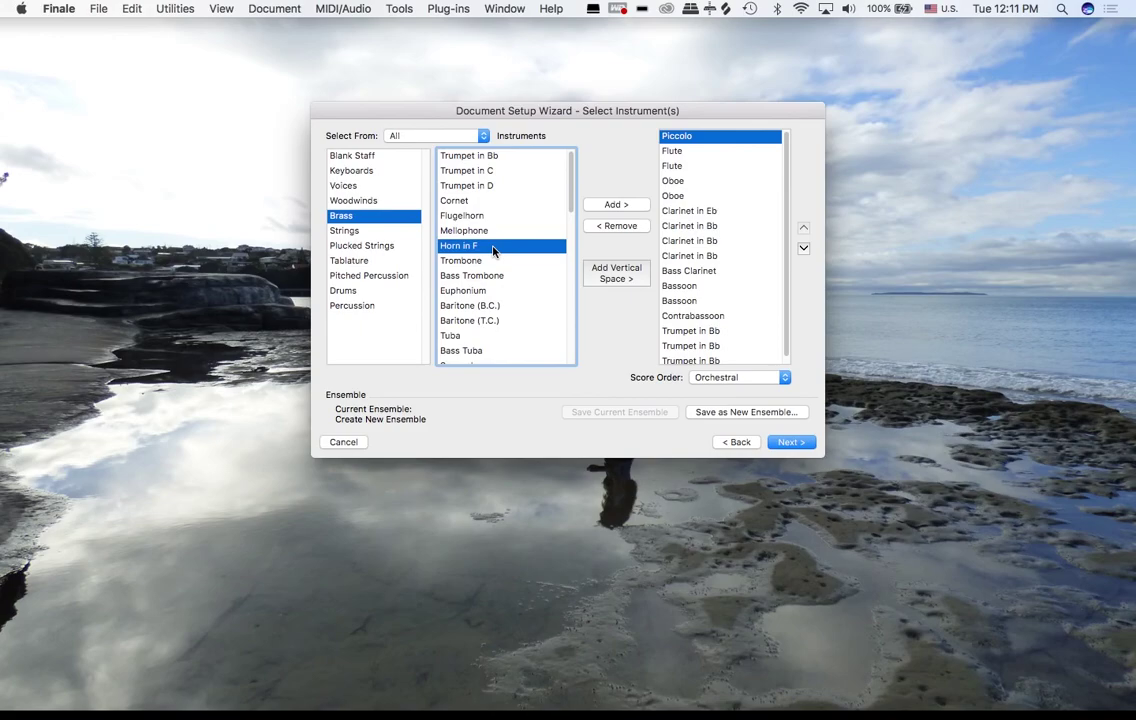
{"action": "double_click", "coordinate": [492, 249]}
{"action": "double_click", "coordinate": [492, 249]}
{"action": "double_click", "coordinate": [492, 249]}
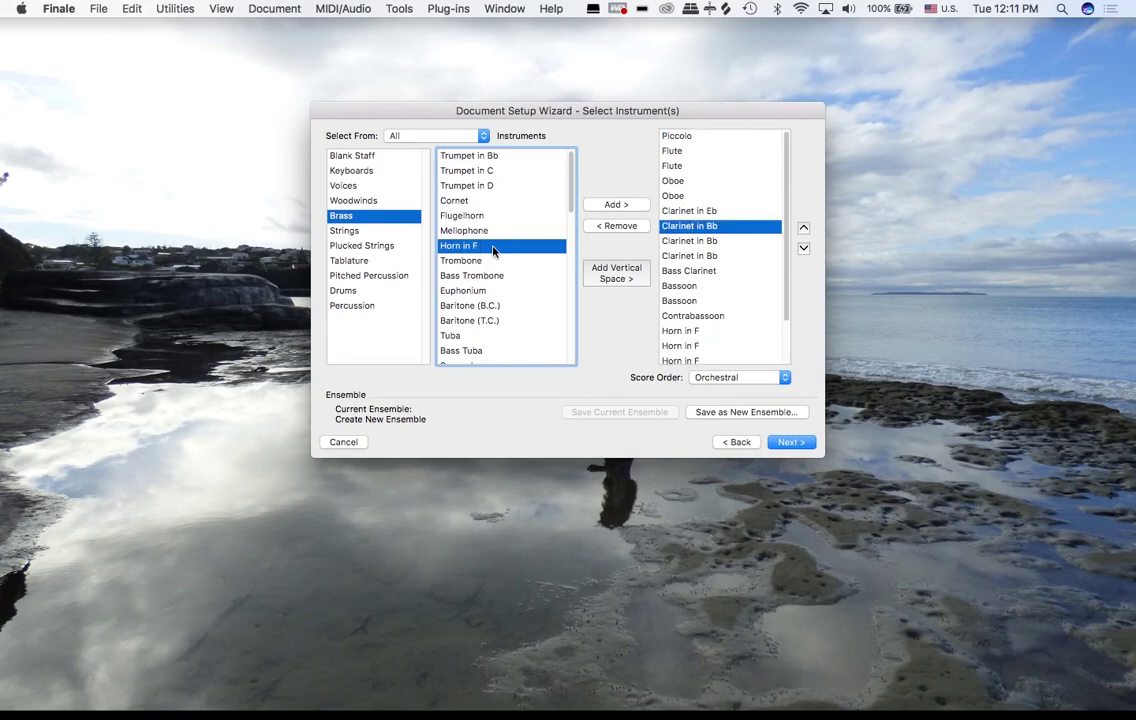
{"action": "scroll", "coordinate": [745, 242], "scroll_direction": "down", "scroll_amount": 2}
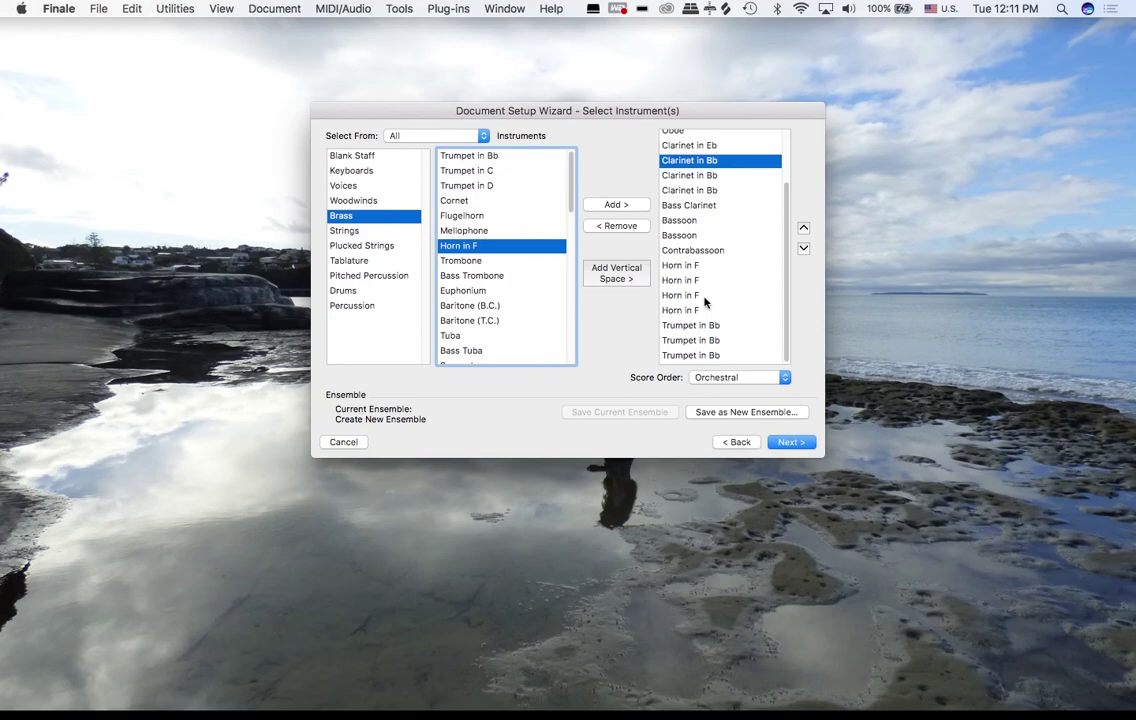
Add two Trombones, one Bass Trombone and one Tuba to the score.
{"action": "left_click", "coordinate": [500, 260]}
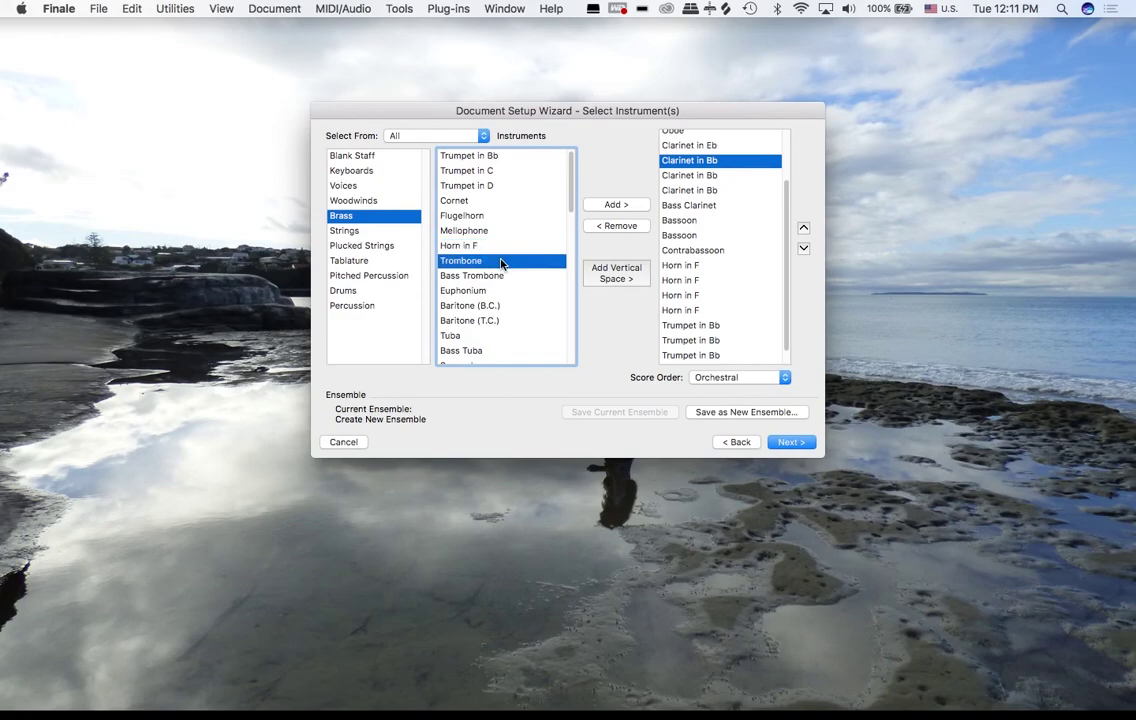
{"action": "scroll", "coordinate": [661, 308], "scroll_direction": "down", "scroll_amount": 1}
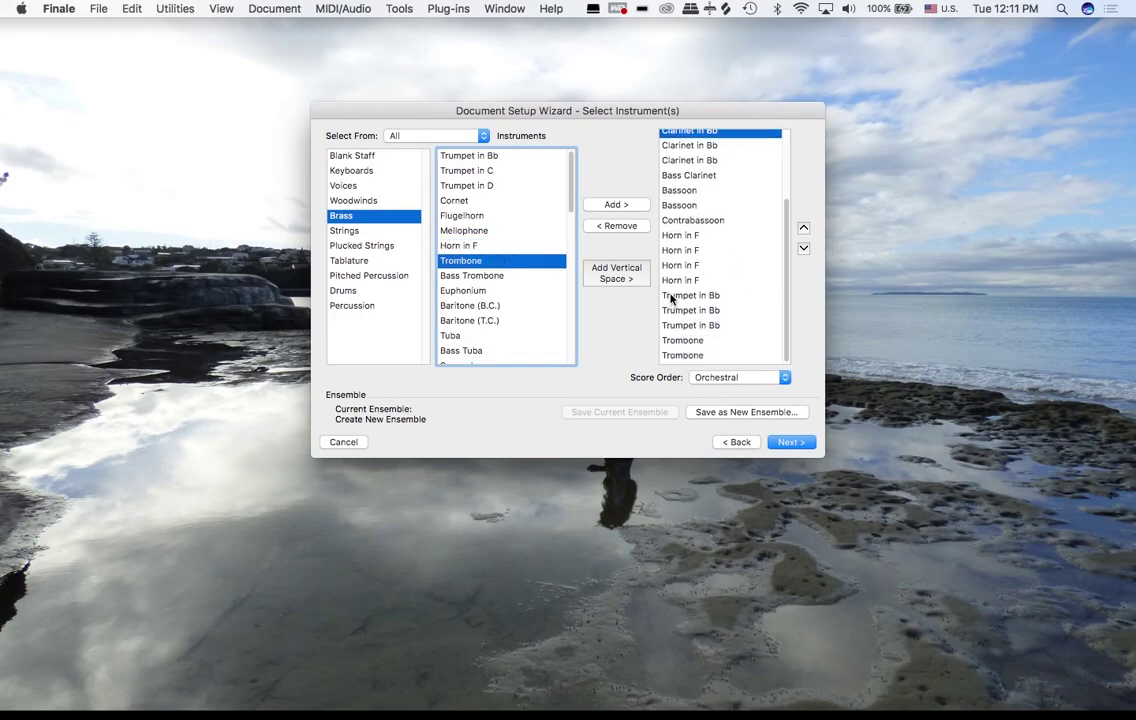
{"action": "left_click", "coordinate": [483, 277]}
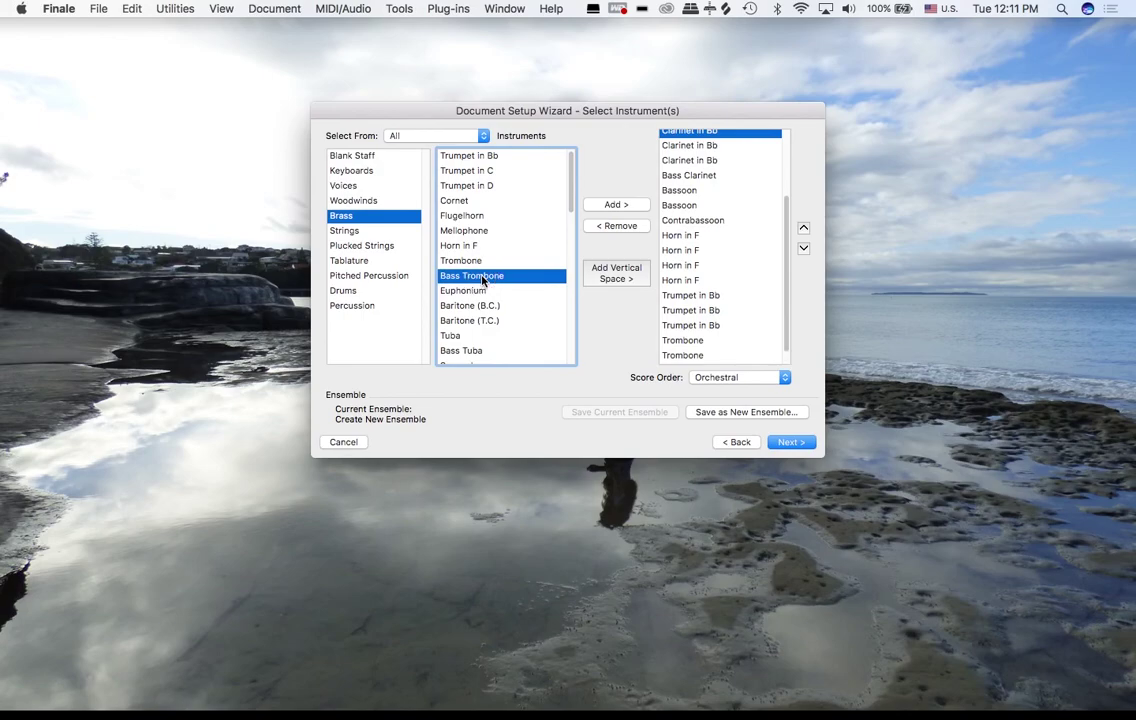
{"action": "left_click", "coordinate": [471, 337]}
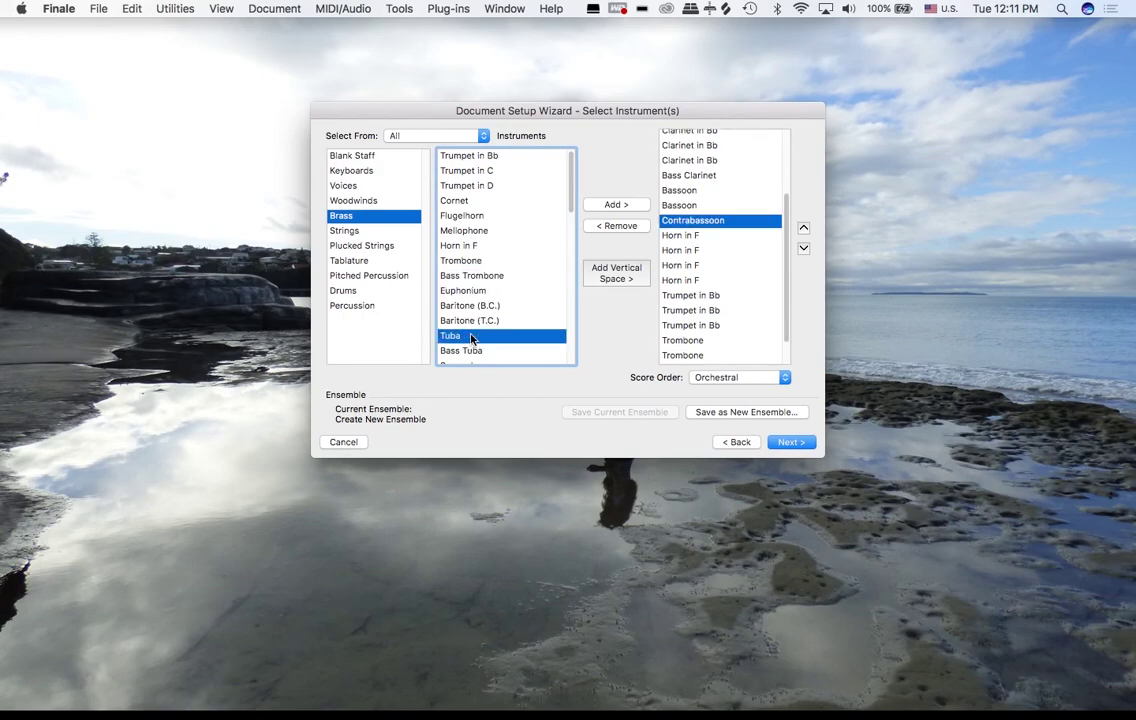
Add a Snare Drum, a Bass Drum [single line] and Cymbals to the score.
{"action": "left_click", "coordinate": [373, 309]}
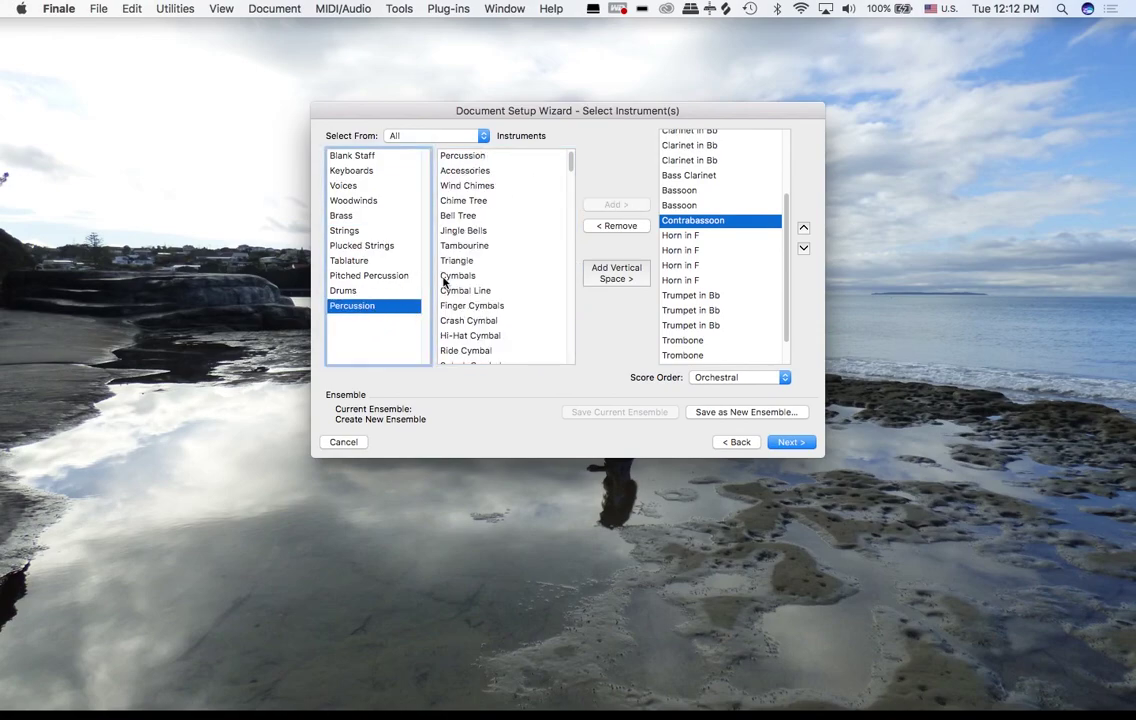
{"action": "left_click", "coordinate": [378, 291]}
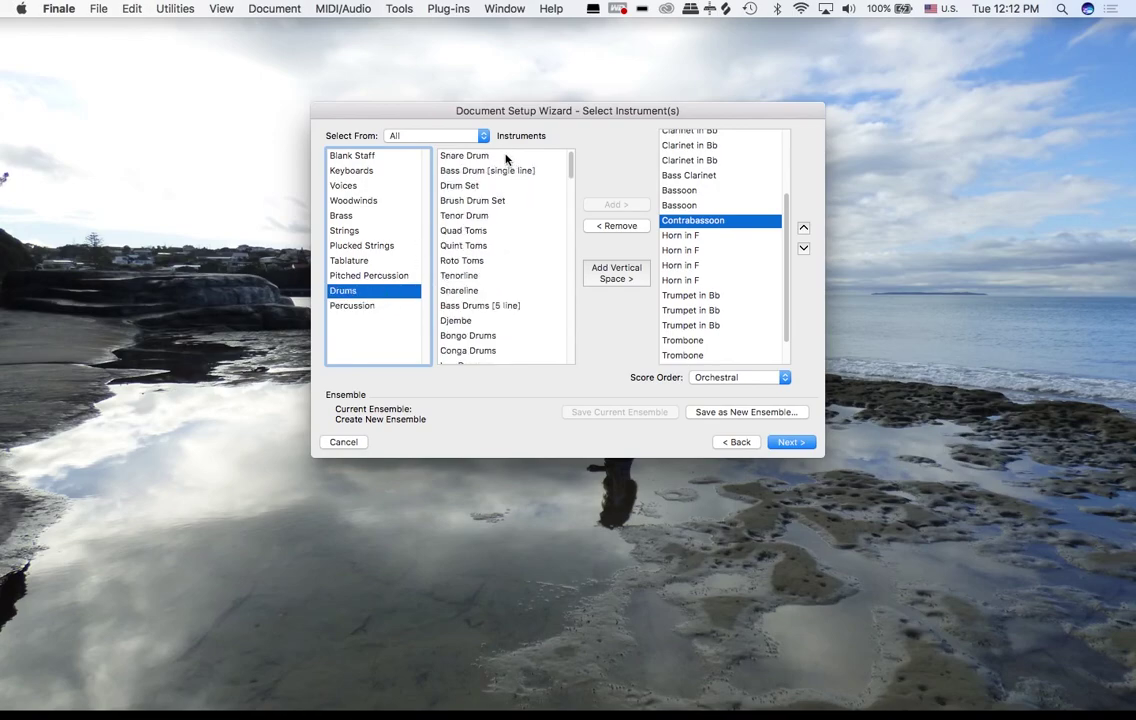
{"action": "left_click", "coordinate": [505, 156]}
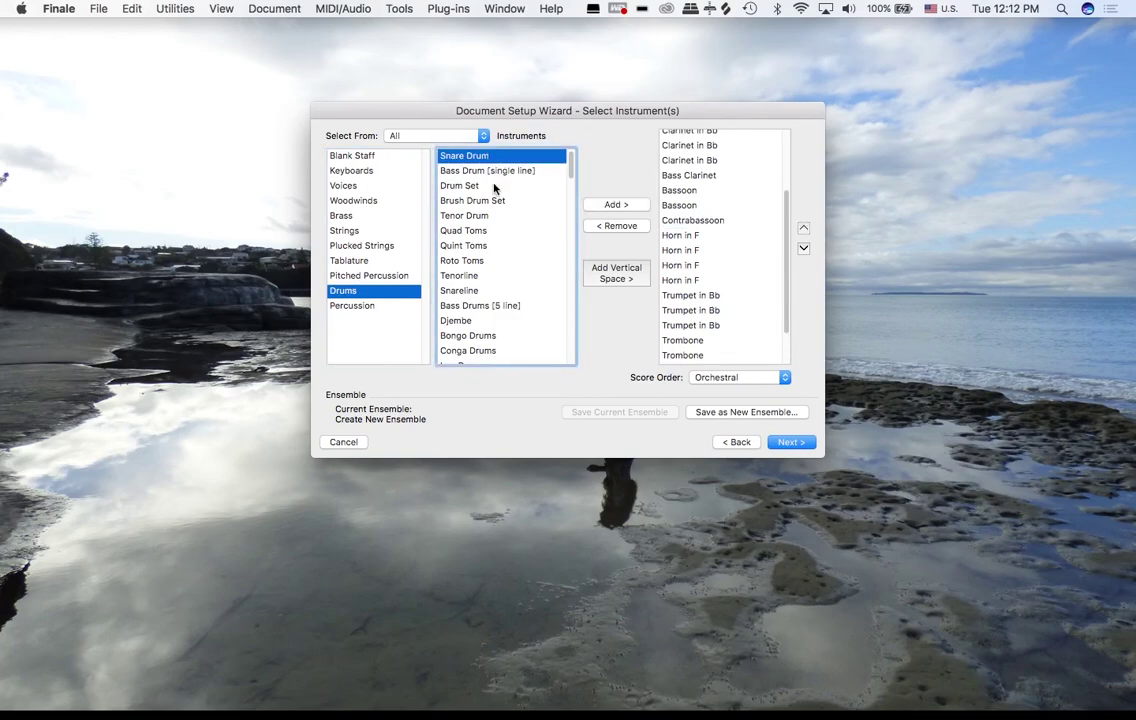
{"action": "left_click", "coordinate": [499, 172]}
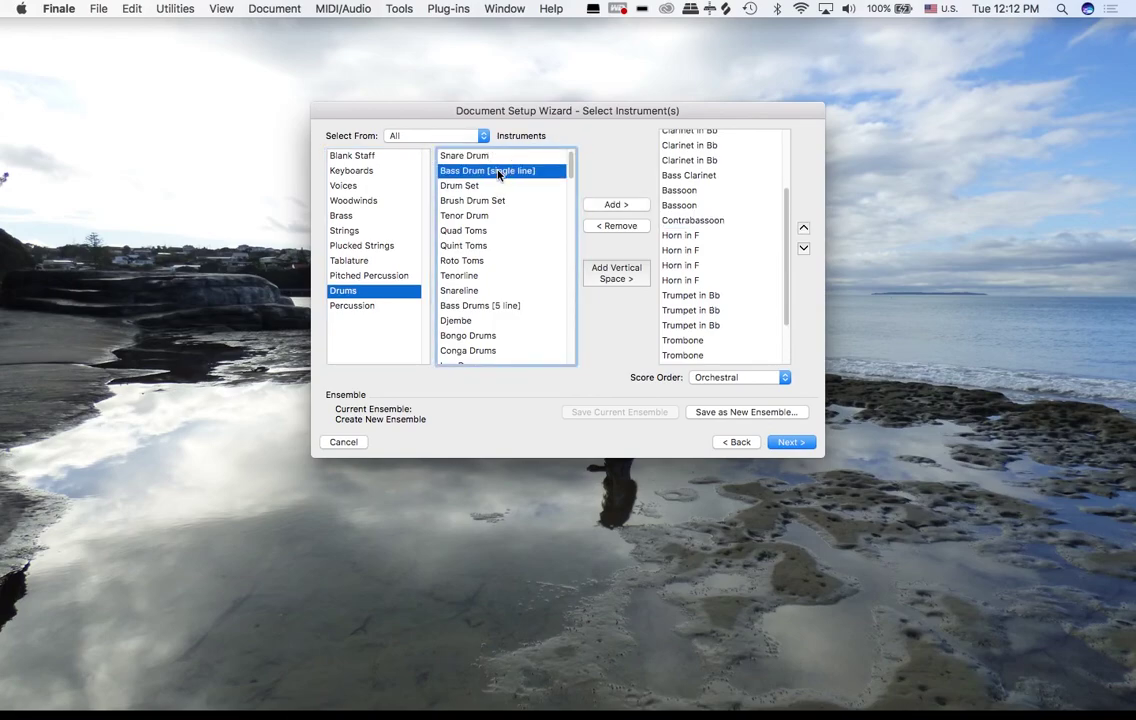
{"action": "left_click", "coordinate": [383, 306]}
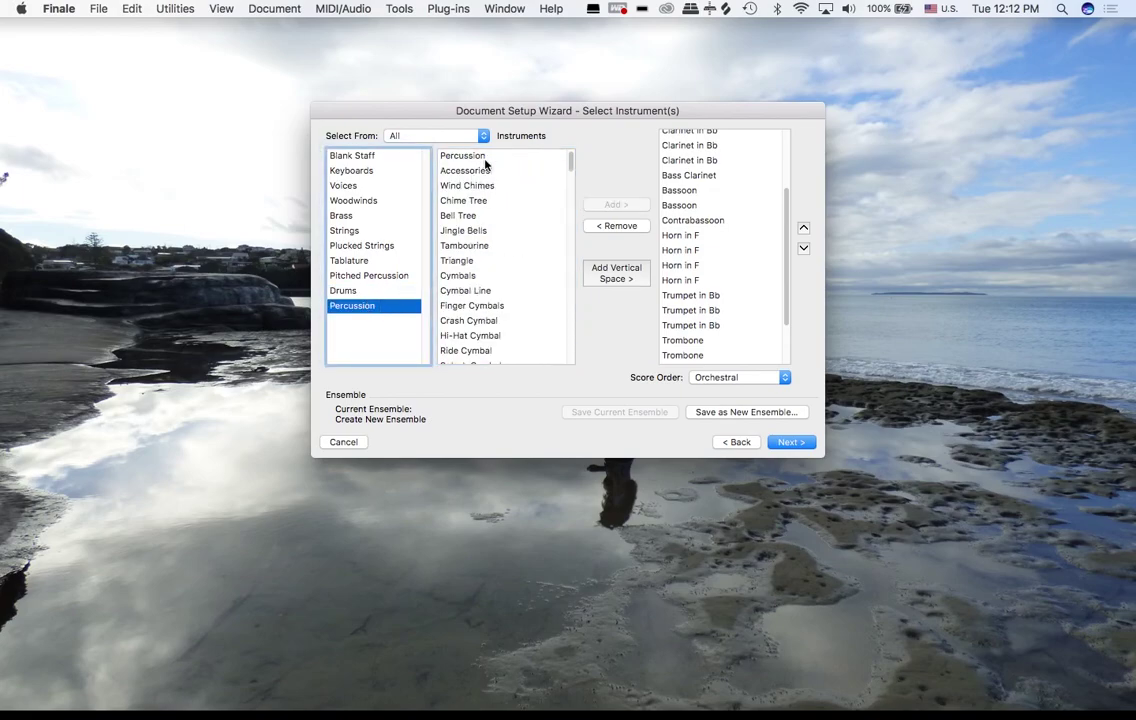
{"action": "left_click", "coordinate": [486, 277]}
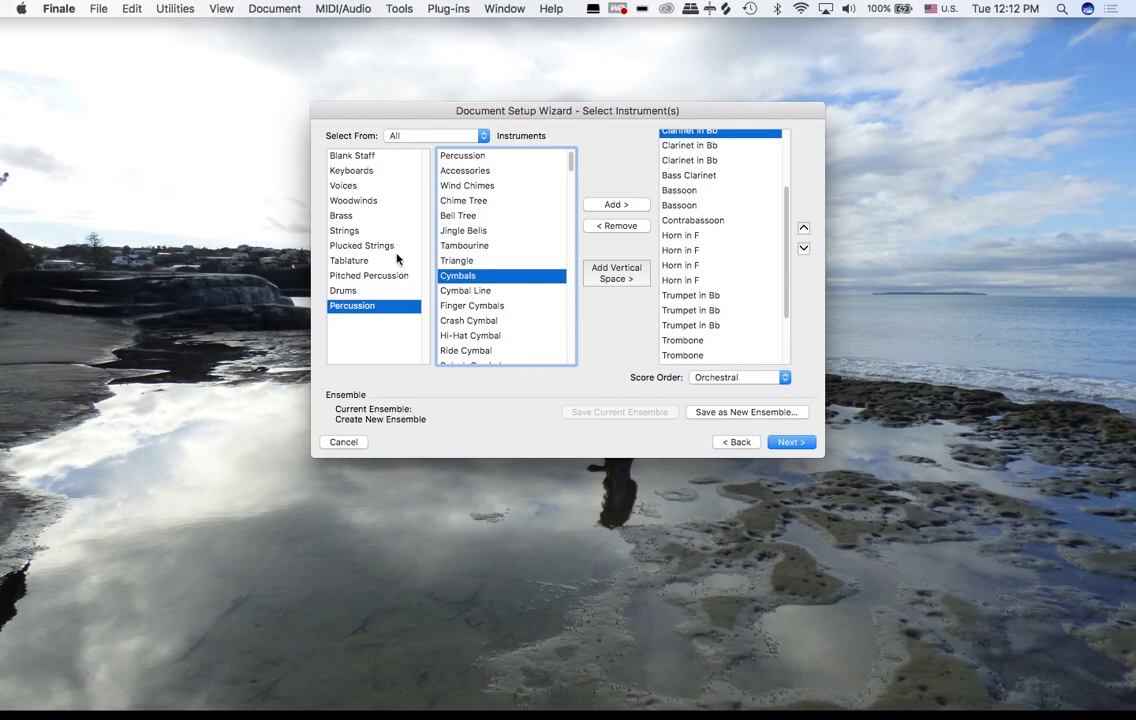
Add two Violins, one Viola, one Cello and one Double Bass from the strings family to the score.
{"action": "left_click", "coordinate": [346, 231]}
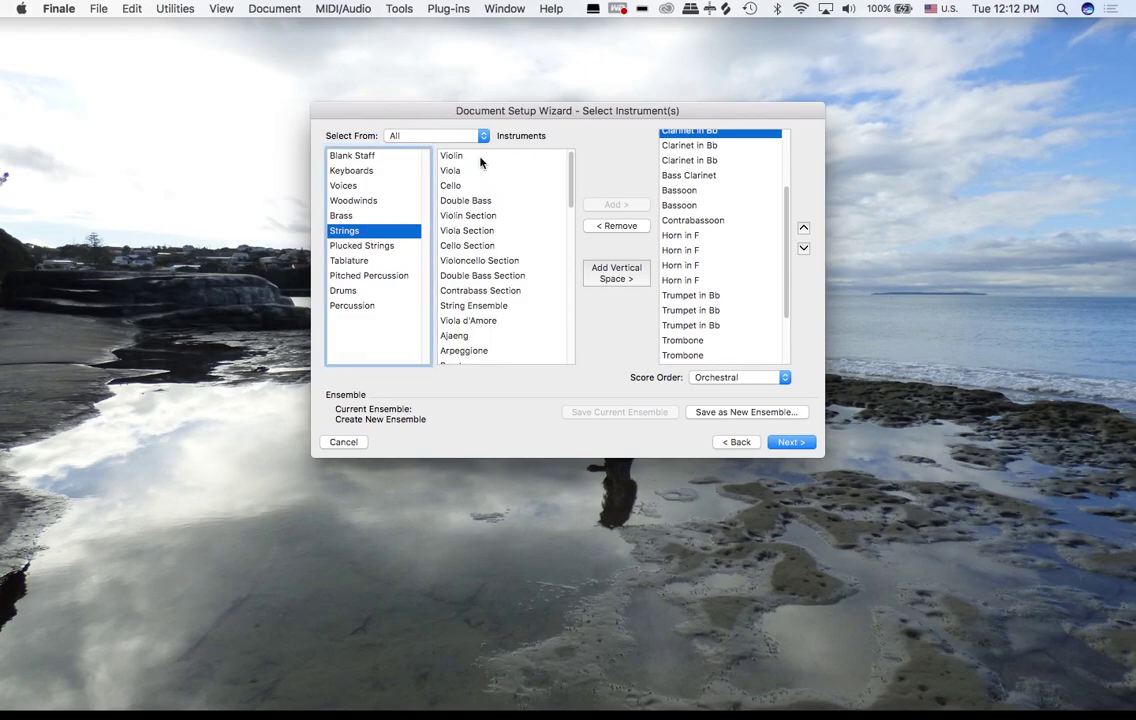
{"action": "left_click", "coordinate": [480, 158]}
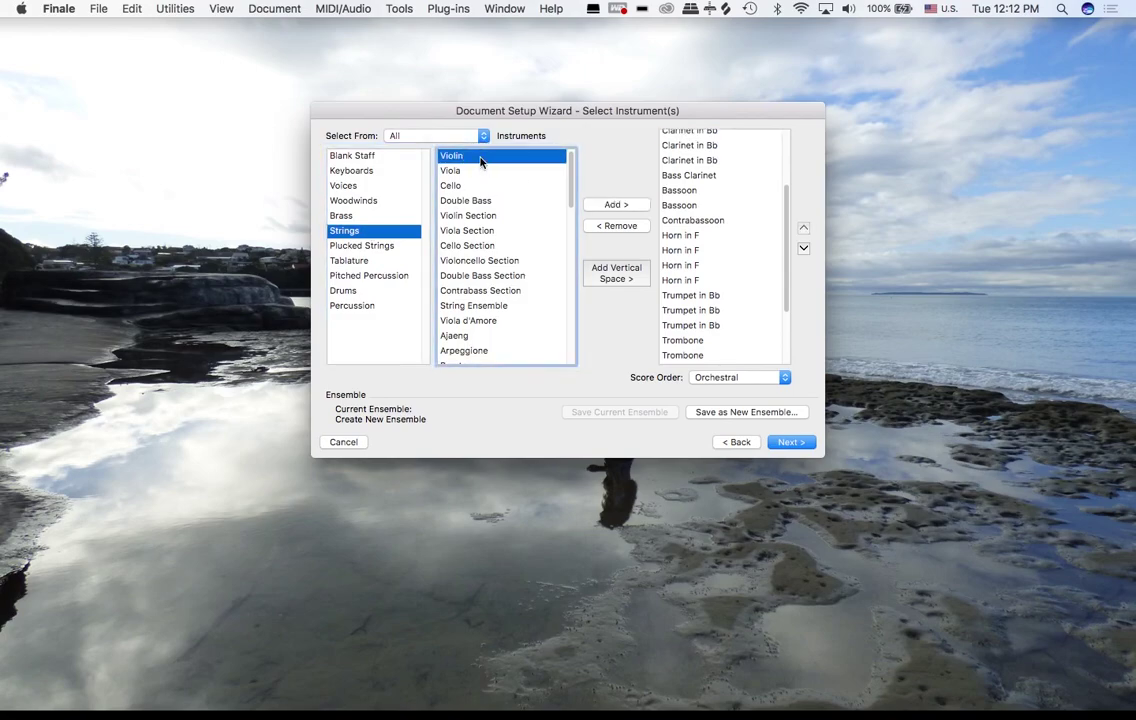
{"action": "double_click", "coordinate": [478, 158]}
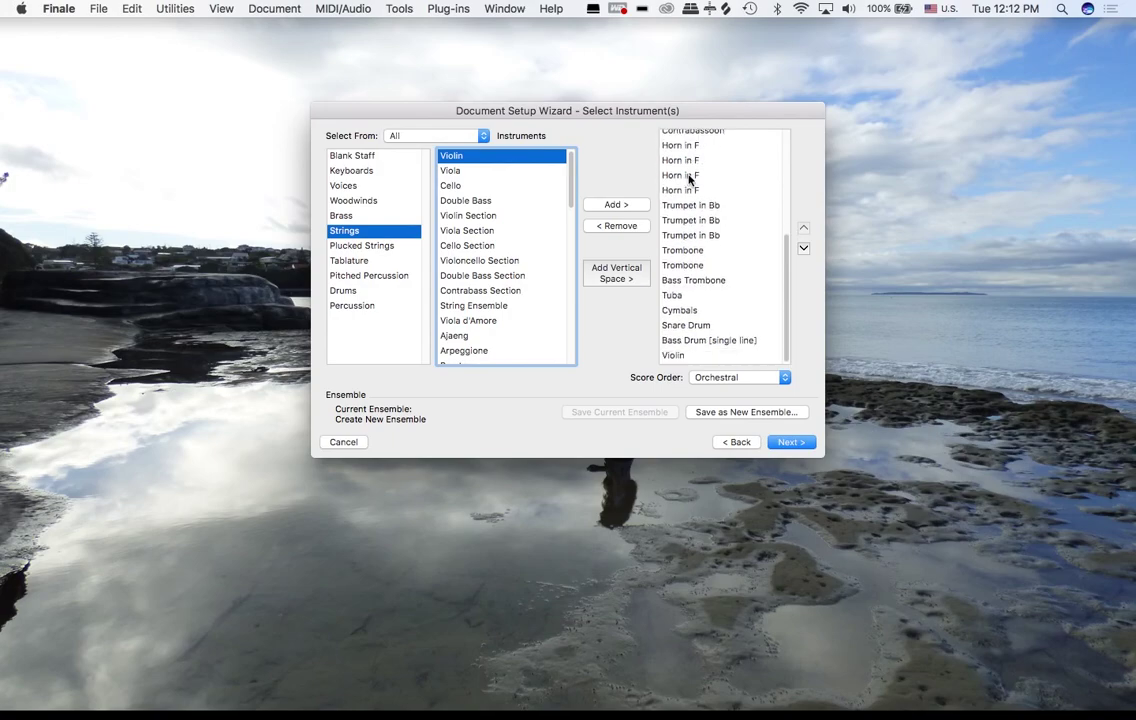
{"action": "left_click", "coordinate": [470, 173]}
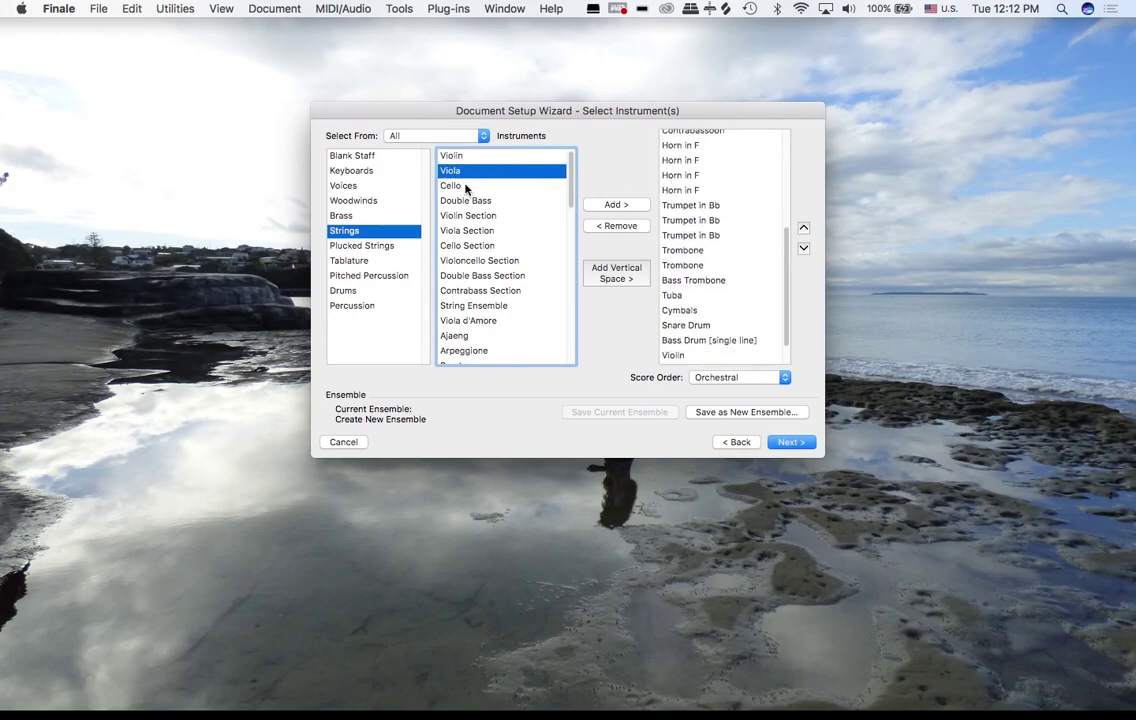
{"action": "left_click", "coordinate": [465, 186]}
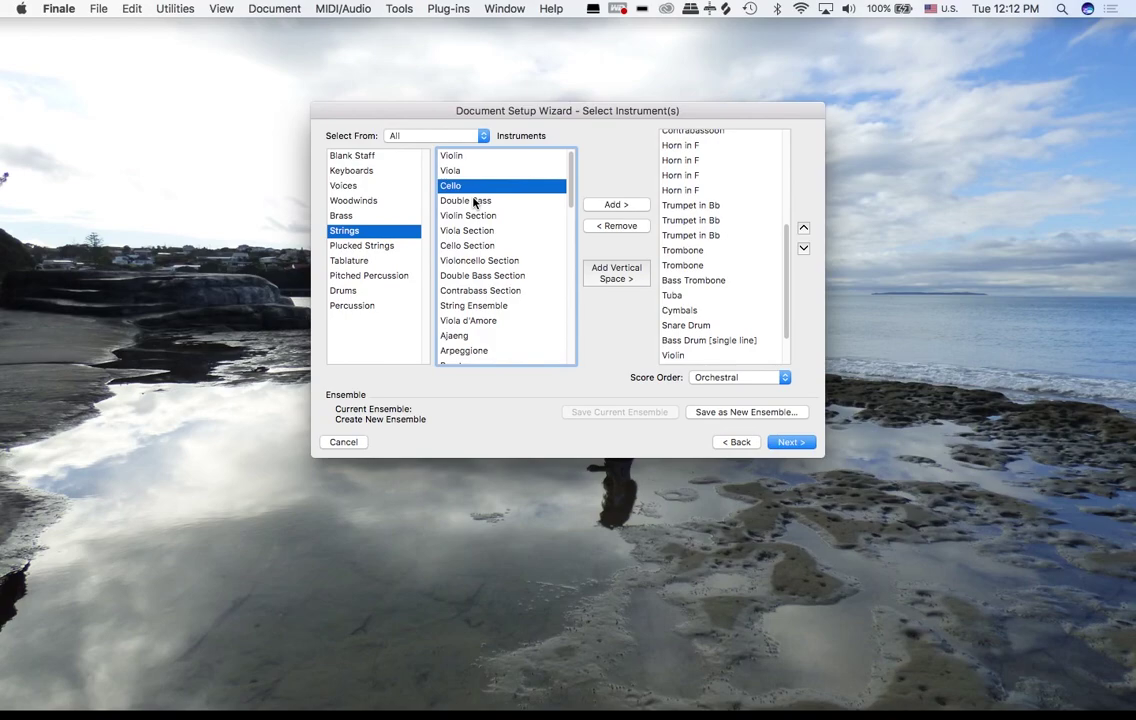
{"action": "left_click", "coordinate": [475, 202]}
{"action": "scroll", "coordinate": [706, 250], "scroll_direction": "down", "scroll_amount": 2}
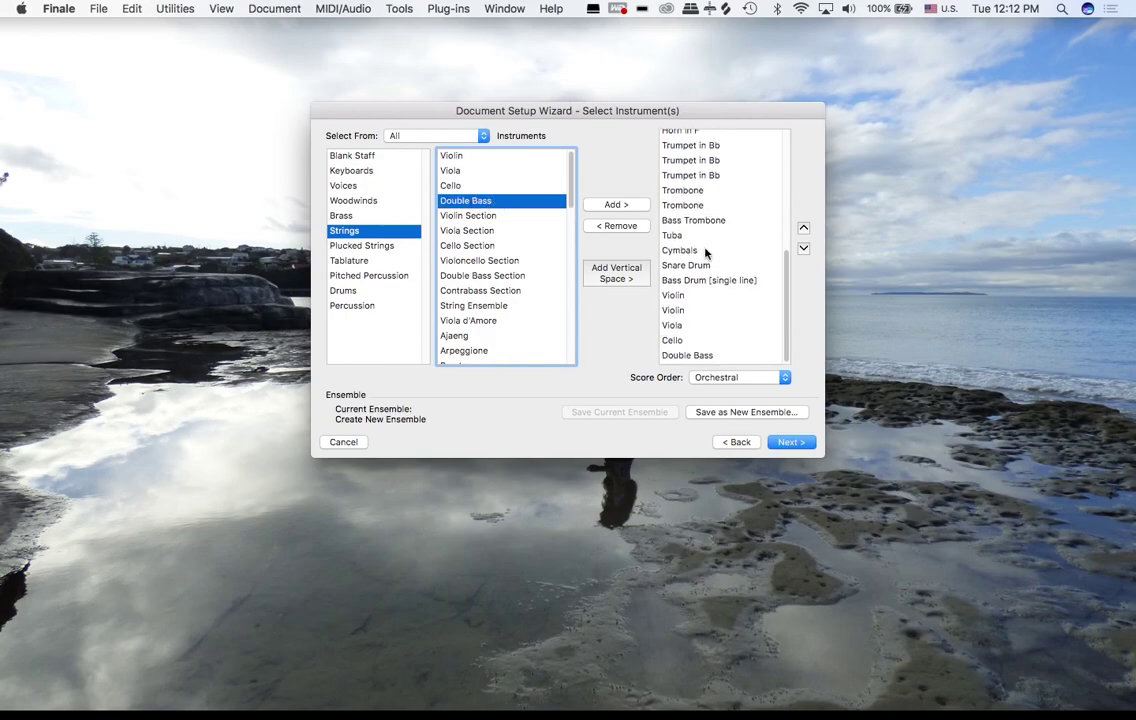
Reorder the score's instrument list so the first Trumpet in Bb sits directly above the four Horns in F.
{"action": "scroll", "coordinate": [706, 253], "scroll_direction": "up", "scroll_amount": 4}
{"action": "scroll", "coordinate": [706, 252], "scroll_direction": "up", "scroll_amount": 3}
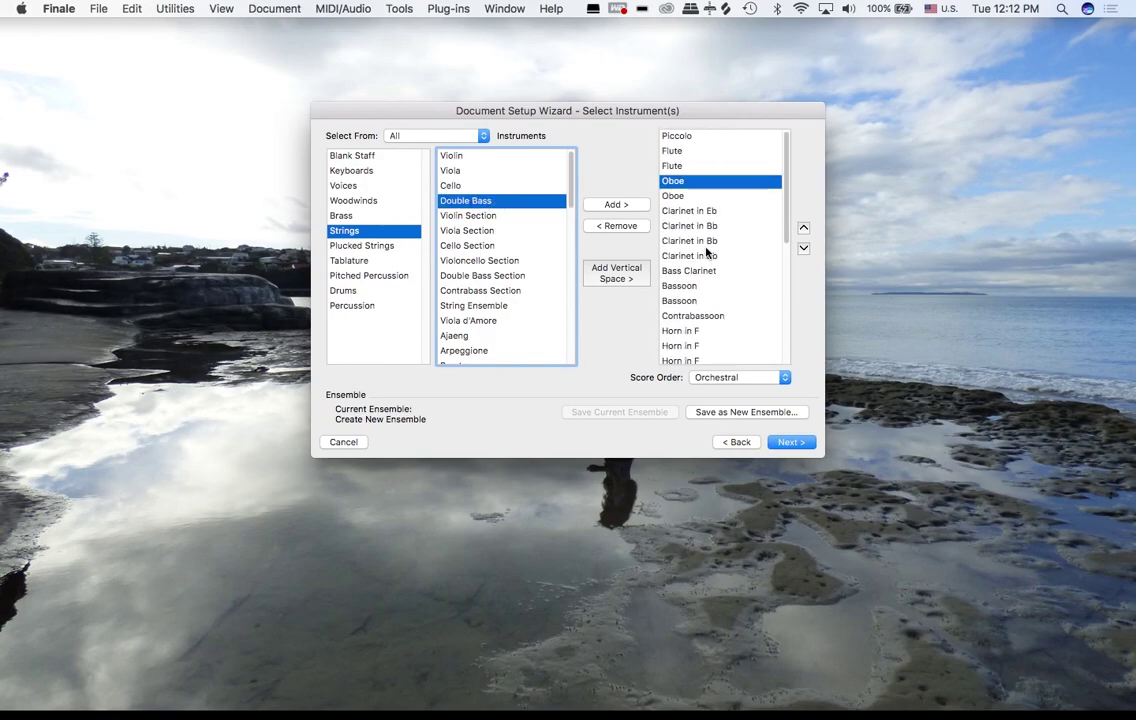
{"action": "scroll", "coordinate": [720, 298], "scroll_direction": "down", "scroll_amount": 1}
{"action": "scroll", "coordinate": [720, 298], "scroll_direction": "down", "scroll_amount": 3}
{"action": "left_click", "coordinate": [718, 299]}
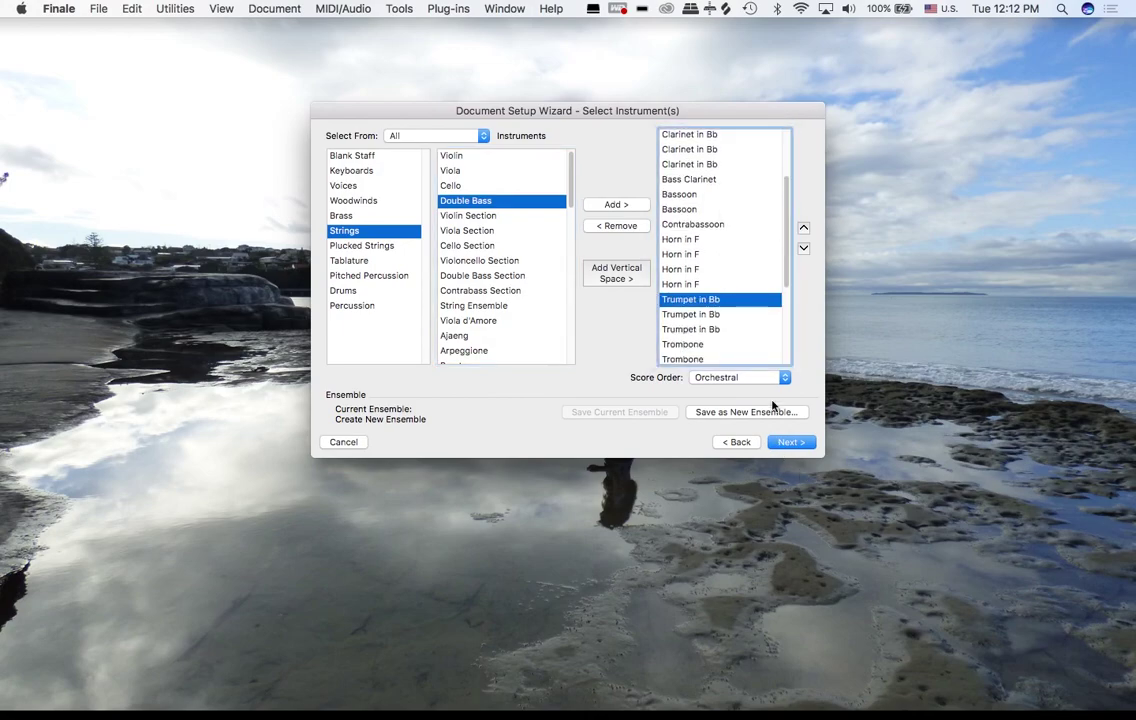
{"action": "left_click", "coordinate": [804, 229]}
{"action": "left_click", "coordinate": [804, 229]}
{"action": "left_click", "coordinate": [804, 229]}
{"action": "left_click", "coordinate": [804, 229]}
Move the second Trumpet in Bb above the Horns in F, directly below the first Trumpet.
{"action": "left_click", "coordinate": [725, 315]}
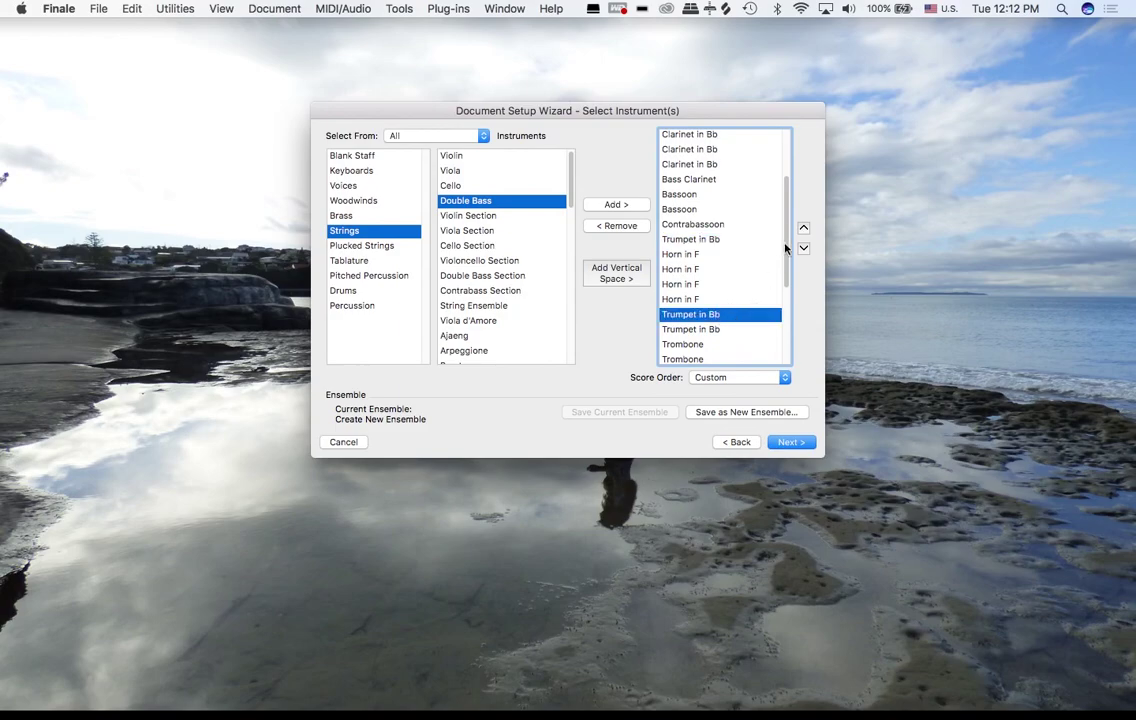
{"action": "left_click", "coordinate": [804, 229]}
{"action": "left_click", "coordinate": [804, 229]}
{"action": "left_click", "coordinate": [804, 229]}
{"action": "left_click", "coordinate": [804, 229]}
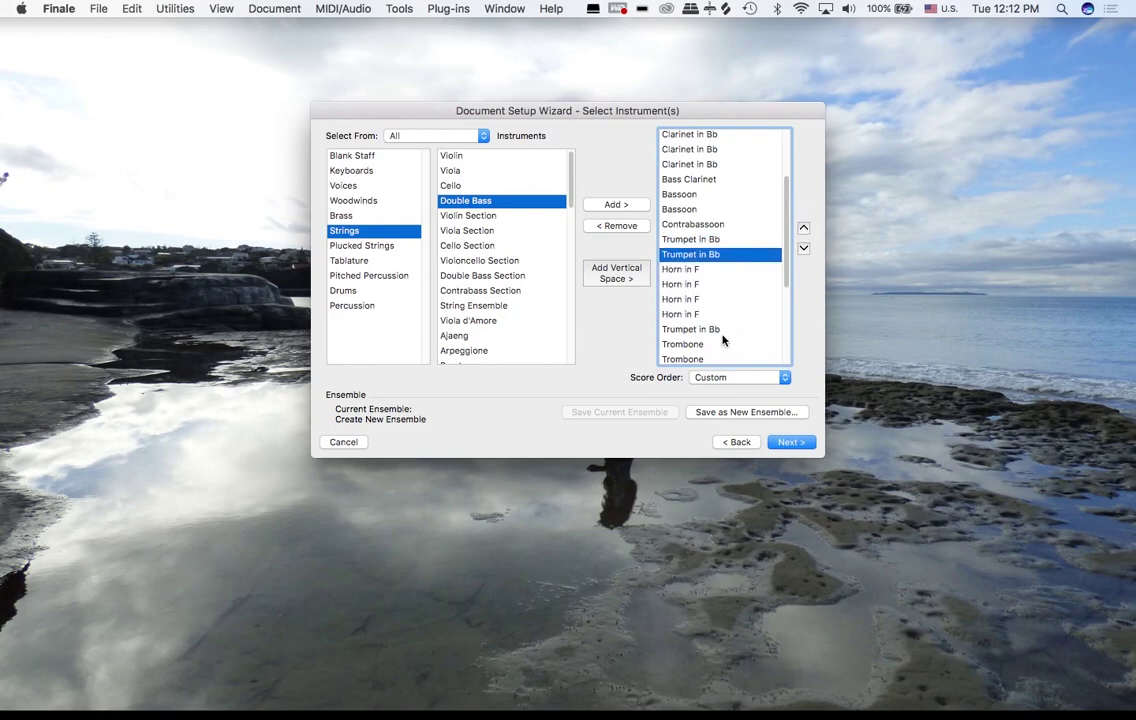
Move the third Trumpet in Bb above the Horns in F and check the full instrument order.
{"action": "left_click", "coordinate": [722, 329]}
{"action": "left_click", "coordinate": [803, 229]}
{"action": "left_click", "coordinate": [803, 229]}
{"action": "left_click", "coordinate": [803, 229]}
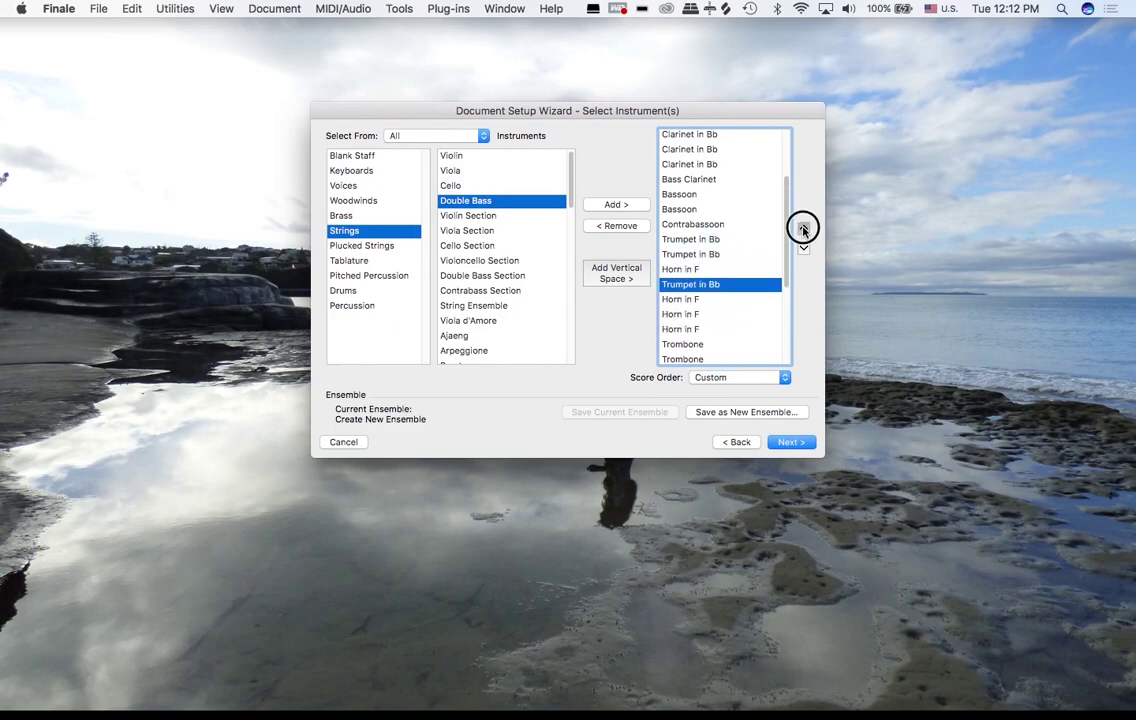
{"action": "left_click", "coordinate": [803, 229]}
{"action": "scroll", "coordinate": [743, 332], "scroll_direction": "down", "scroll_amount": 5}
{"action": "scroll", "coordinate": [743, 332], "scroll_direction": "up", "scroll_amount": 10}
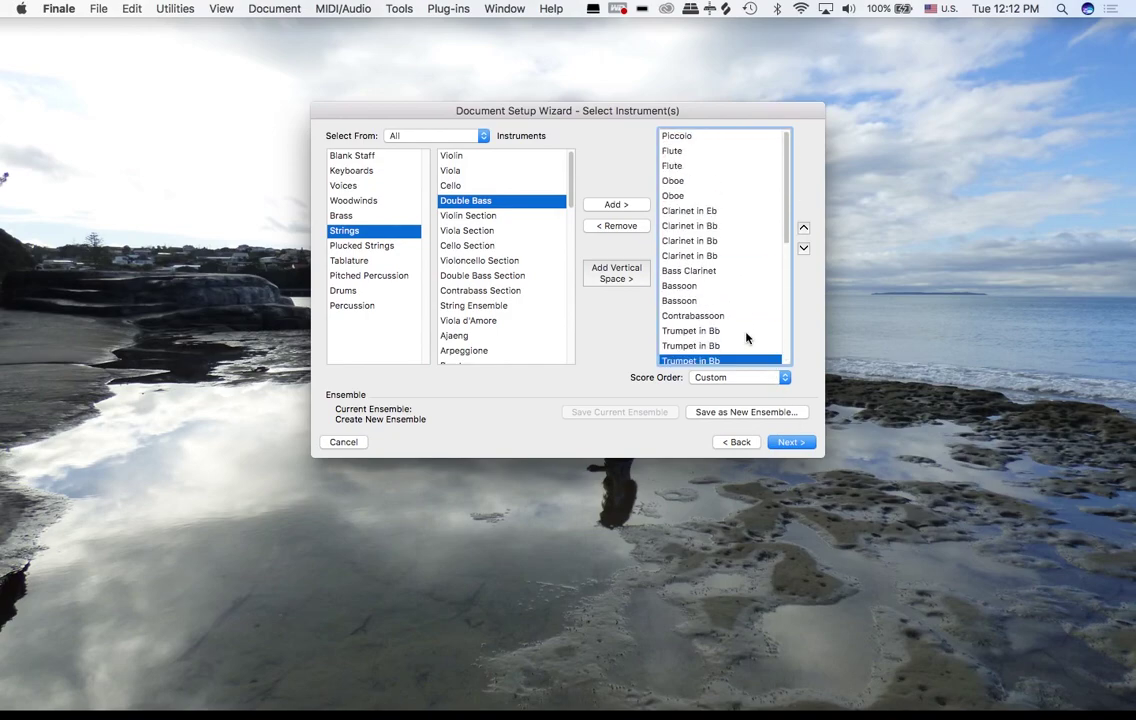
Continue to the score information and enter the title "The Melody of the Tambourine" and the composer credit "Mongolian Folk Song".
{"action": "left_click", "coordinate": [792, 442]}
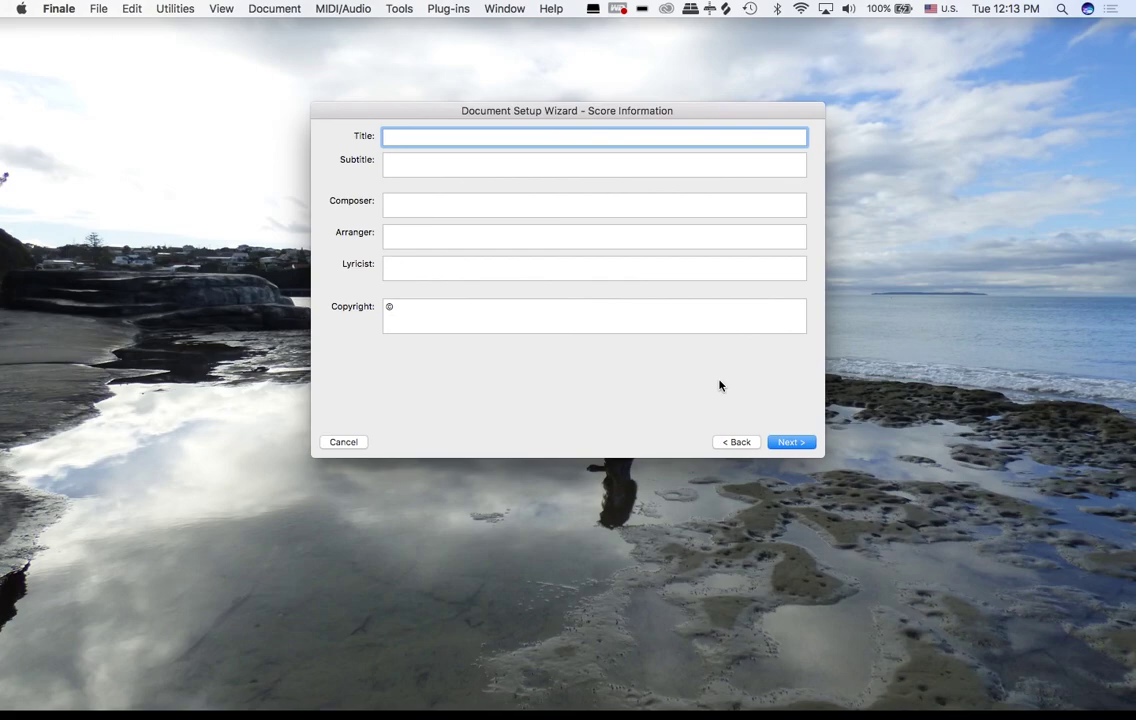
{"action": "type", "text": "The Melody of the Tambourine"}
{"action": "key", "text": "Tab"}
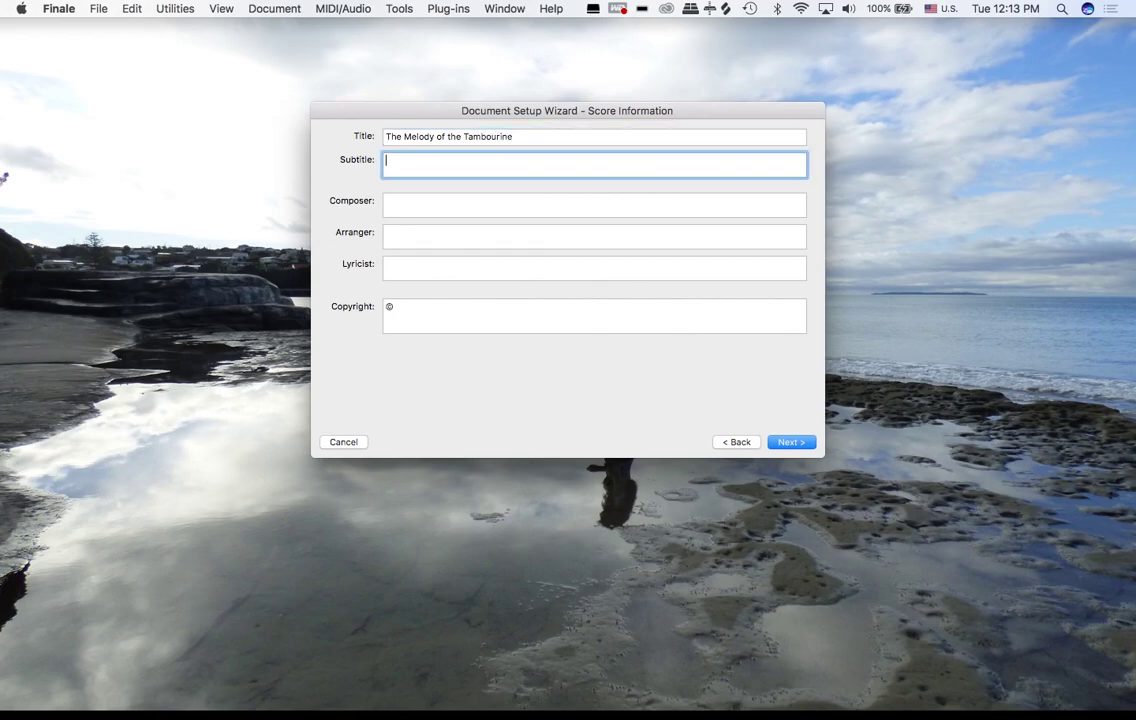
{"action": "key", "text": "Tab"}
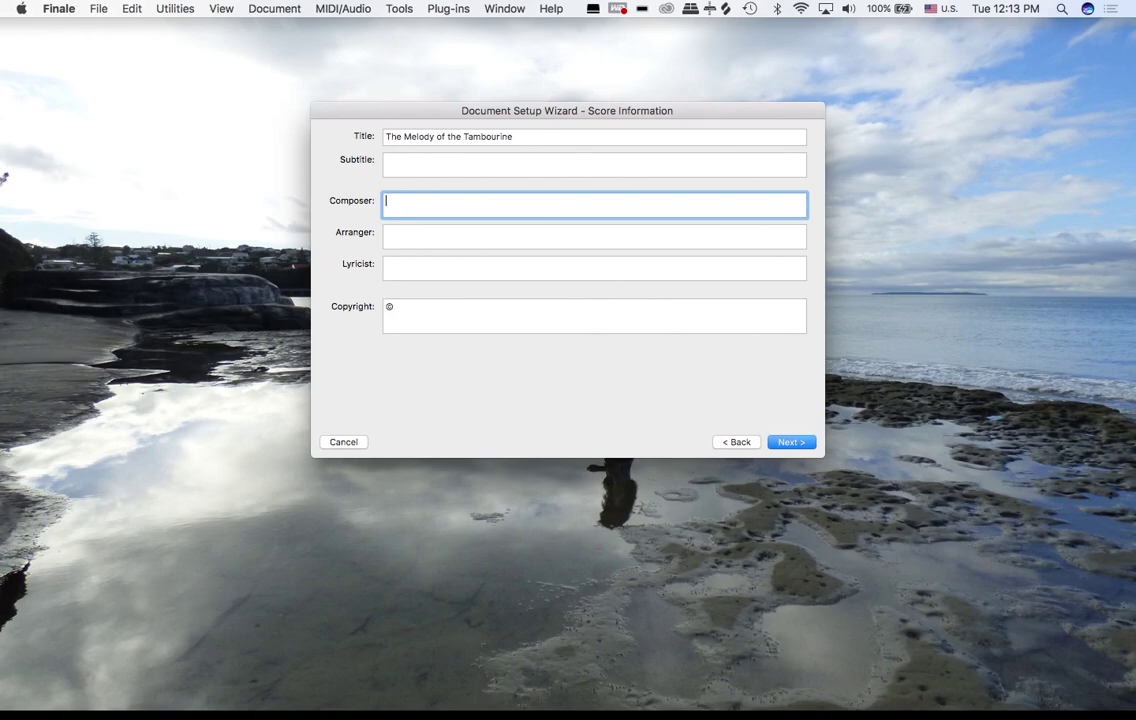
{"action": "type", "text": "Trad"}
{"action": "type", "text": "itional"}
{"action": "type", "text": "Mongolian F"}
{"action": "type", "text": "olk Song"}
{"action": "key", "text": "Tab"}
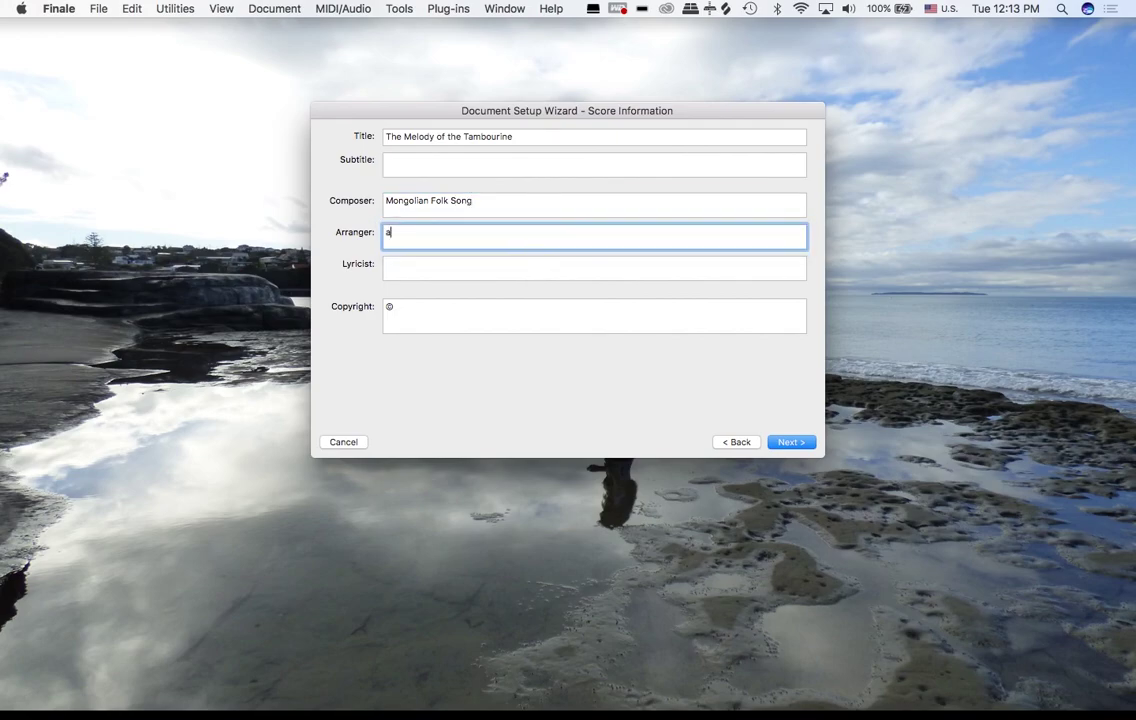
Enter "arr." with the arranger's name, and the copyright line "Copyright © 2020 by" that name, followed by "All rights reserved.".
{"action": "type", "text": "arr. Justin Leo Kennedy"}
{"action": "key", "text": "Tab"}
{"action": "key", "text": "Tab"}
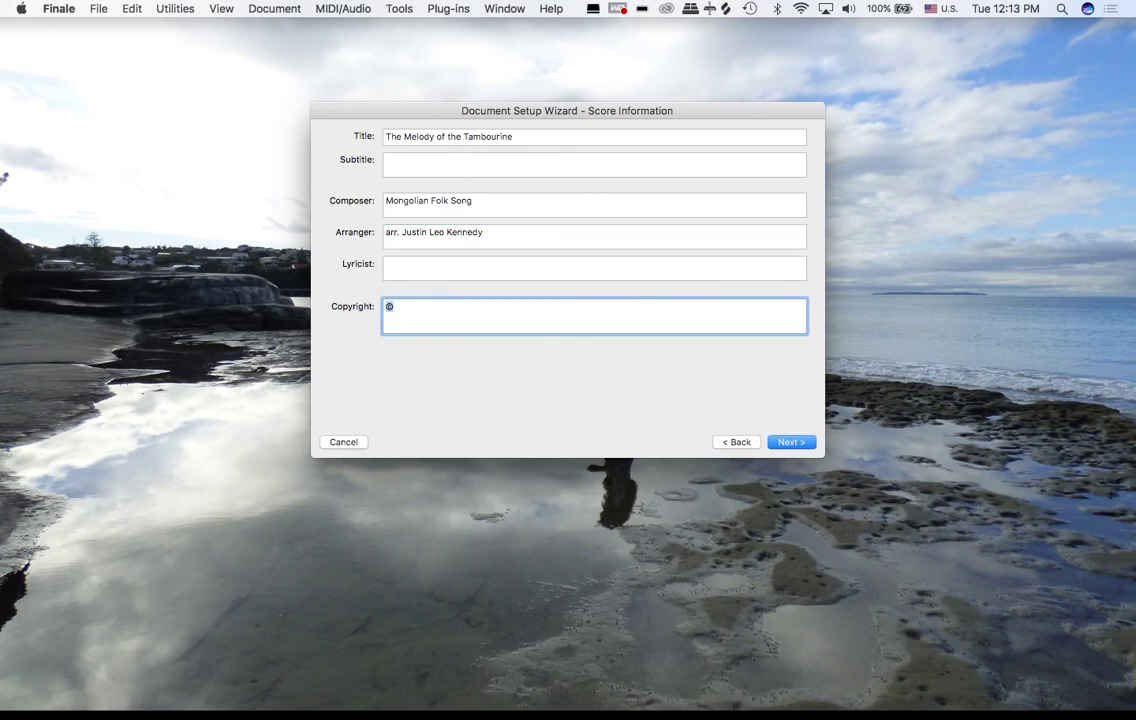
{"action": "key", "text": "Left"}
{"action": "type", "text": "Copyright"}
{"action": "type", "text": "2020 by Justin Leo Kenn"}
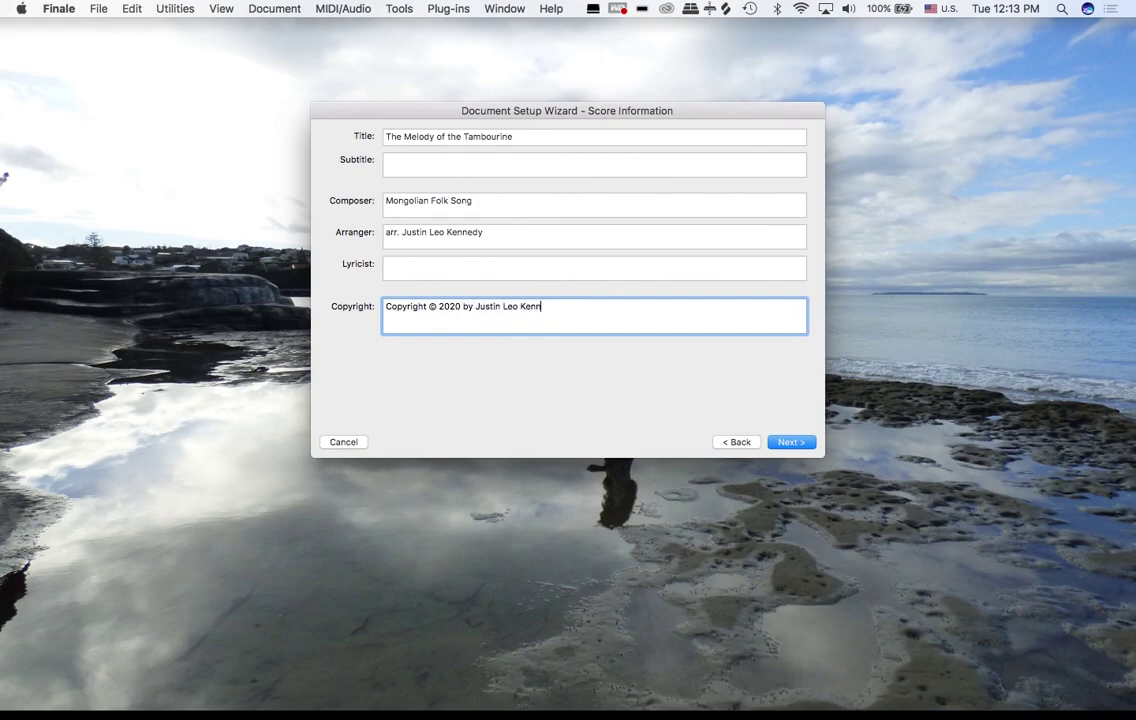
{"action": "type", "text": "edy. All rights reserved."}
Continue to the score settings, set the concert key signature to F Minor and finish the wizard.
{"action": "left_click", "coordinate": [792, 443]}
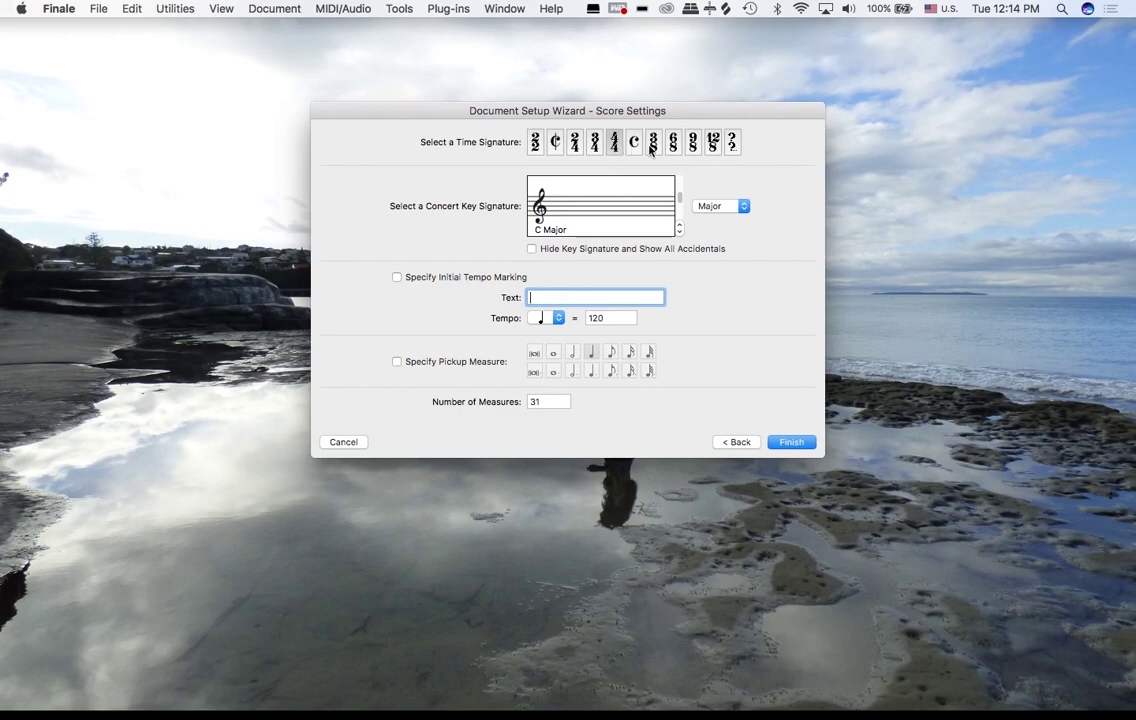
{"action": "left_click", "coordinate": [679, 233]}
{"action": "left_click", "coordinate": [679, 233]}
{"action": "left_click", "coordinate": [722, 207]}
{"action": "left_click", "coordinate": [718, 219]}
{"action": "left_click", "coordinate": [679, 233]}
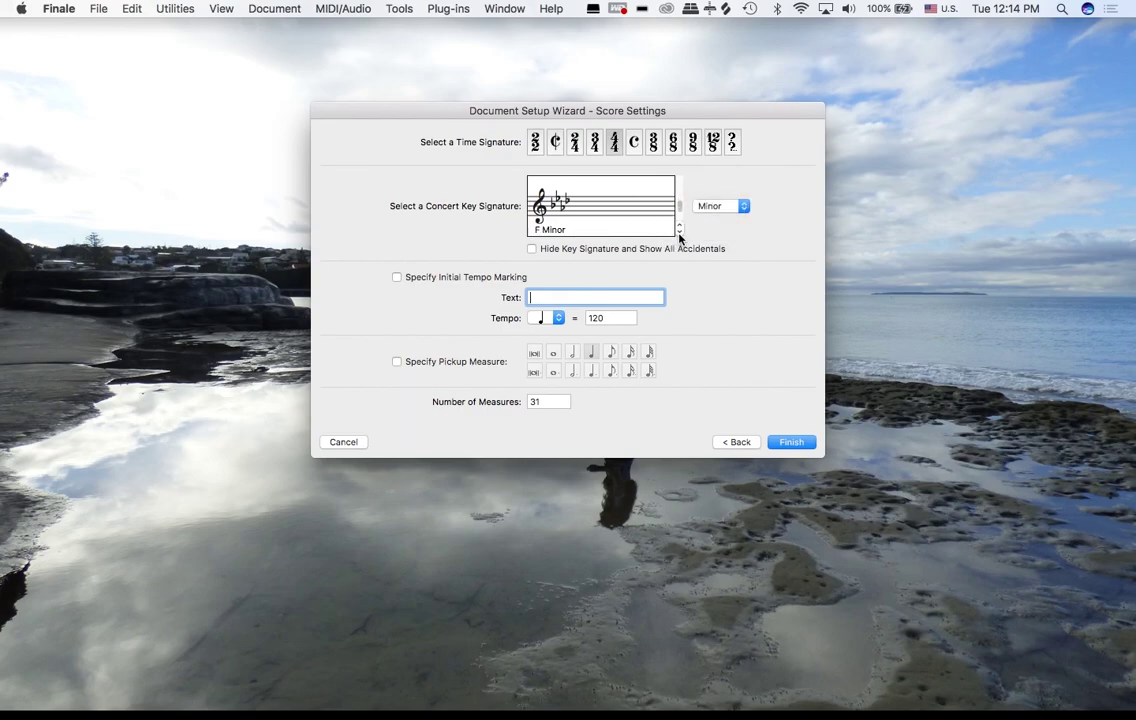
{"action": "left_click", "coordinate": [786, 444]}
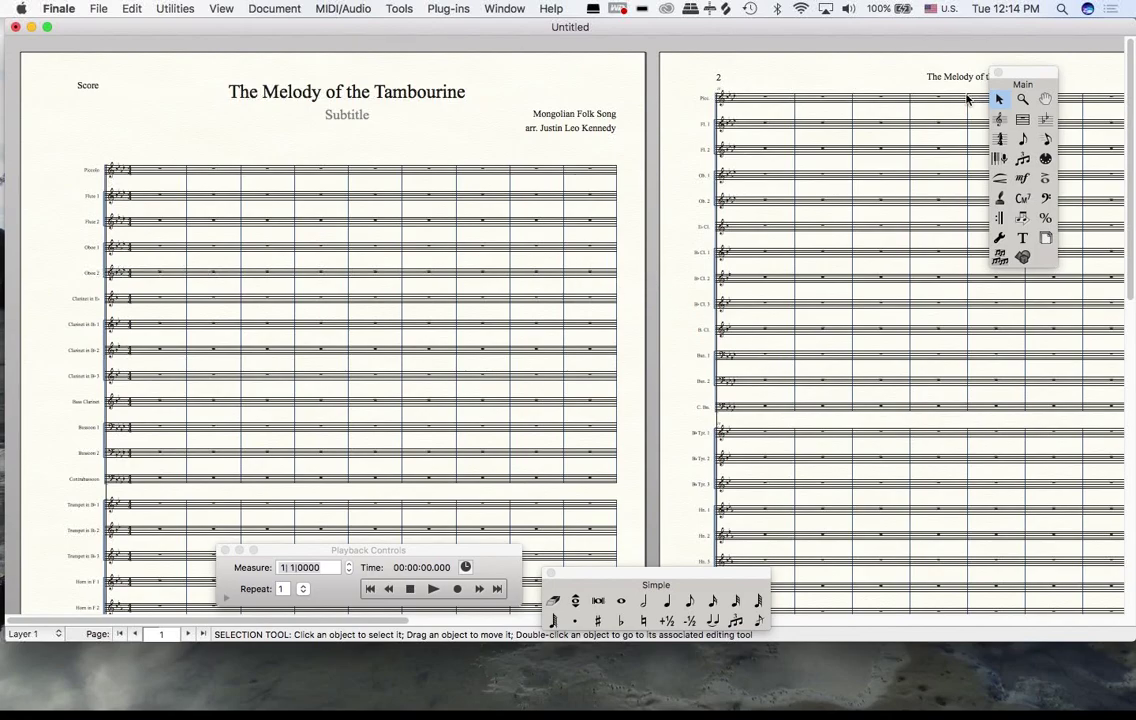
Delete the Subtitle placeholder on the first page and the title header on page 2.
{"action": "left_click", "coordinate": [347, 116]}
{"action": "left_click", "coordinate": [950, 80]}
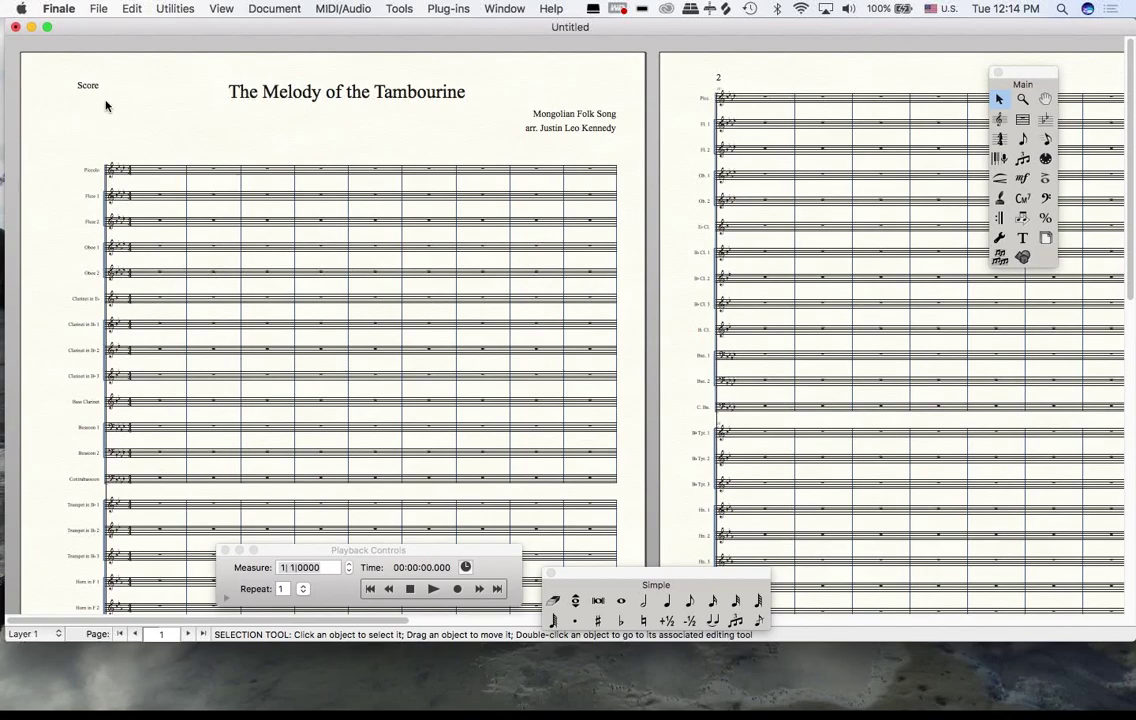
Change the score name insert text to "Transposed Score" in the ScoreManager's file info and close the ScoreManager.
{"action": "left_click", "coordinate": [506, 8]}
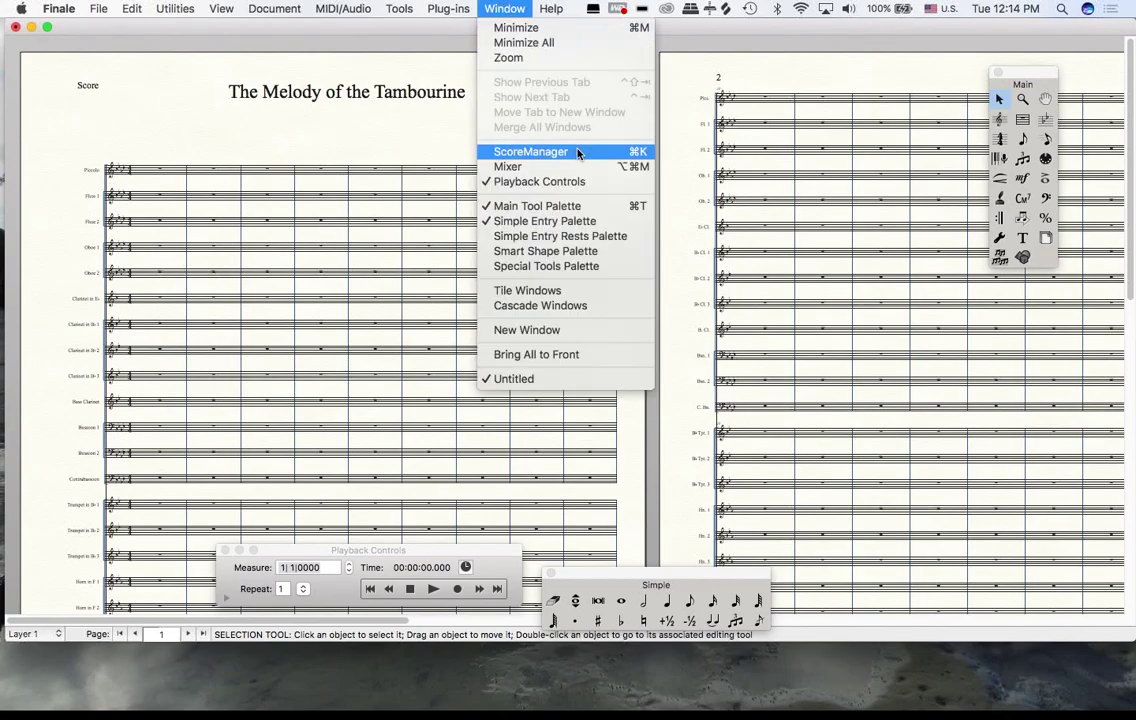
{"action": "left_click", "coordinate": [577, 152]}
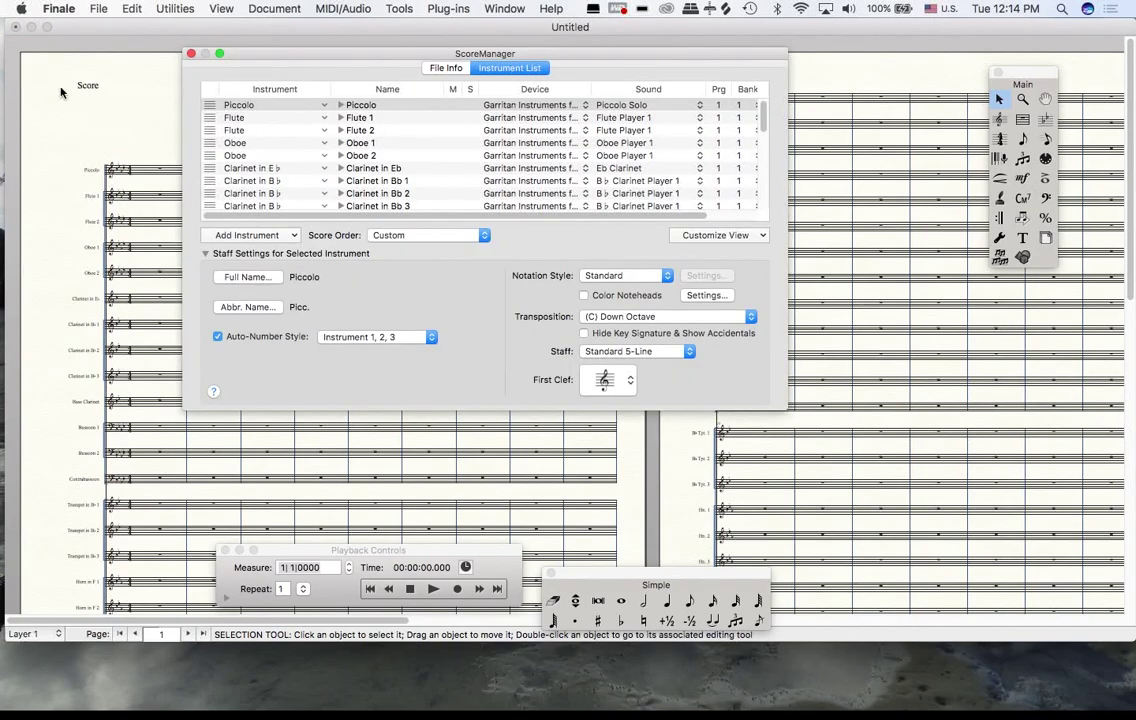
{"action": "left_click", "coordinate": [446, 69]}
{"action": "left_click", "coordinate": [480, 64]}
{"action": "left_click", "coordinate": [438, 70]}
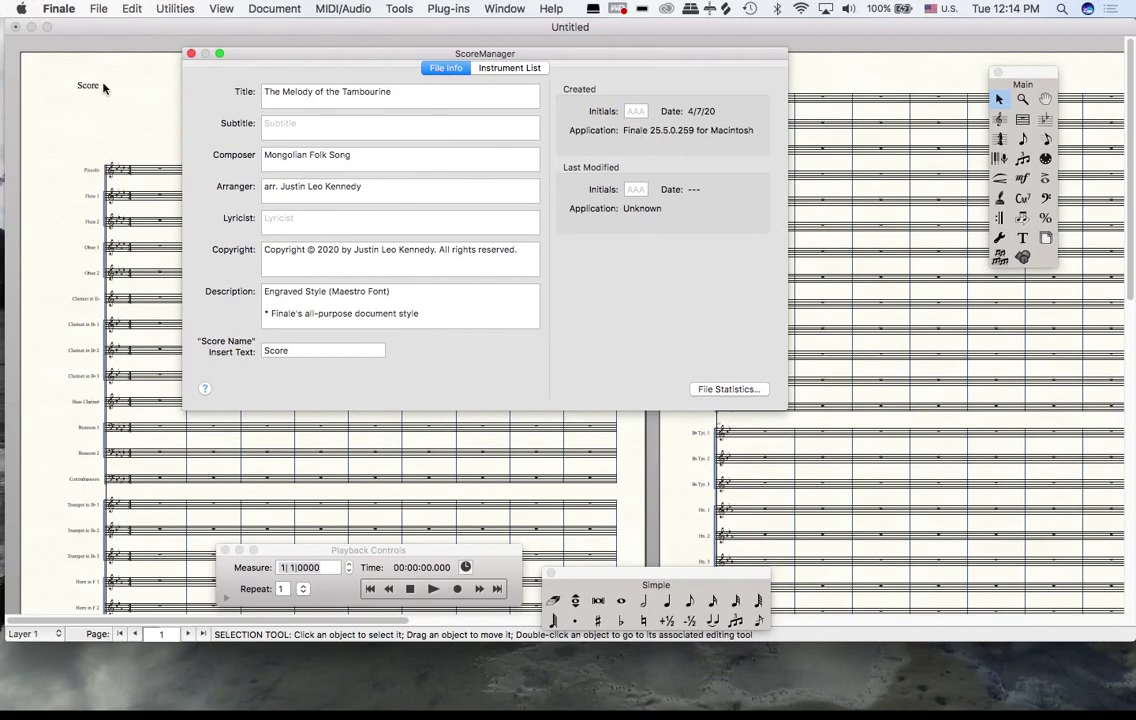
{"action": "left_click", "coordinate": [281, 347]}
{"action": "left_click", "coordinate": [265, 350]}
{"action": "type", "text": "Trans"}
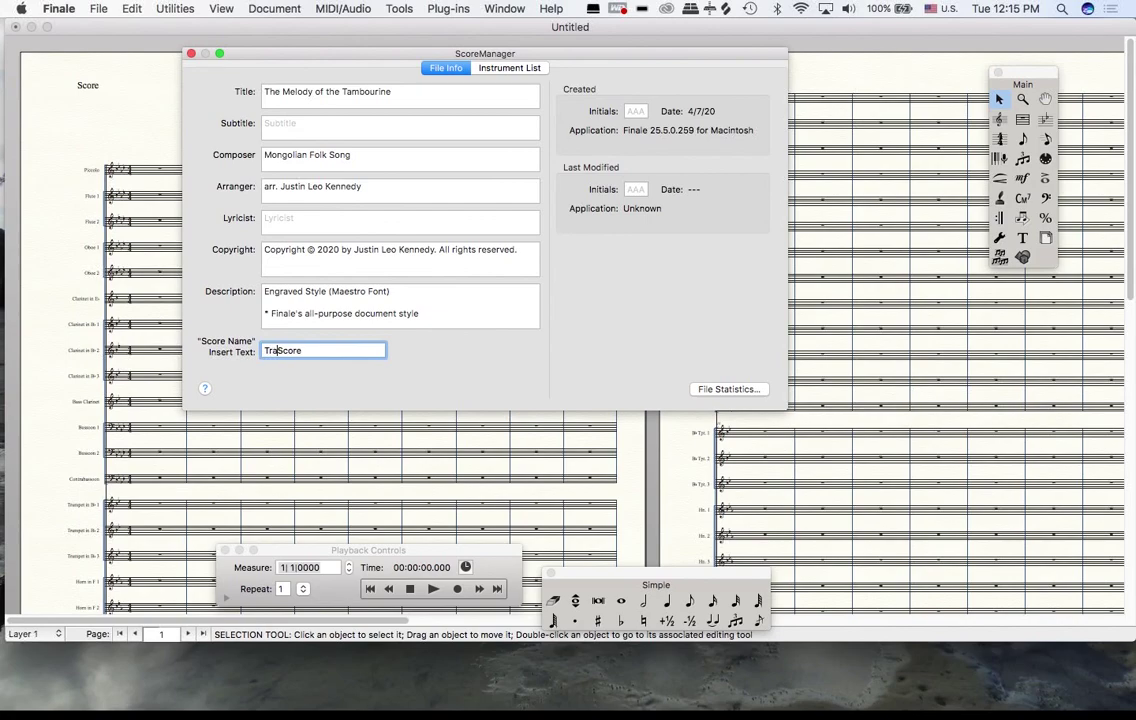
{"action": "type", "text": "posed"}
{"action": "left_click", "coordinate": [505, 8]}
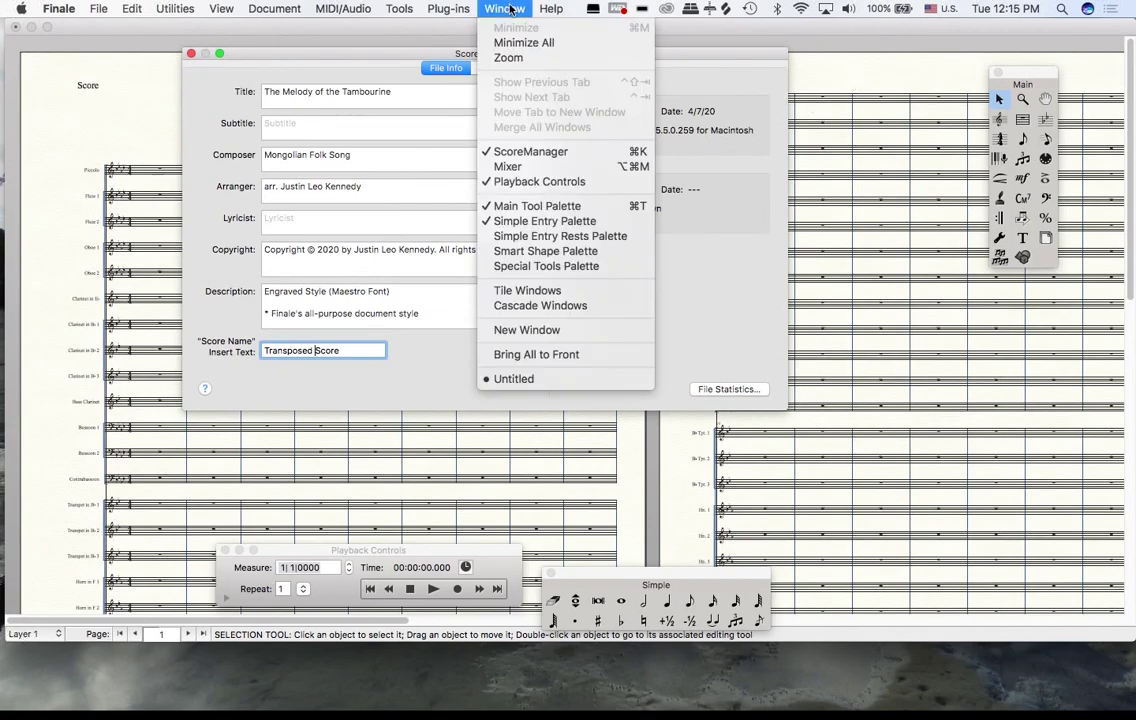
{"action": "left_click", "coordinate": [590, 160]}
{"action": "left_click", "coordinate": [315, 350]}
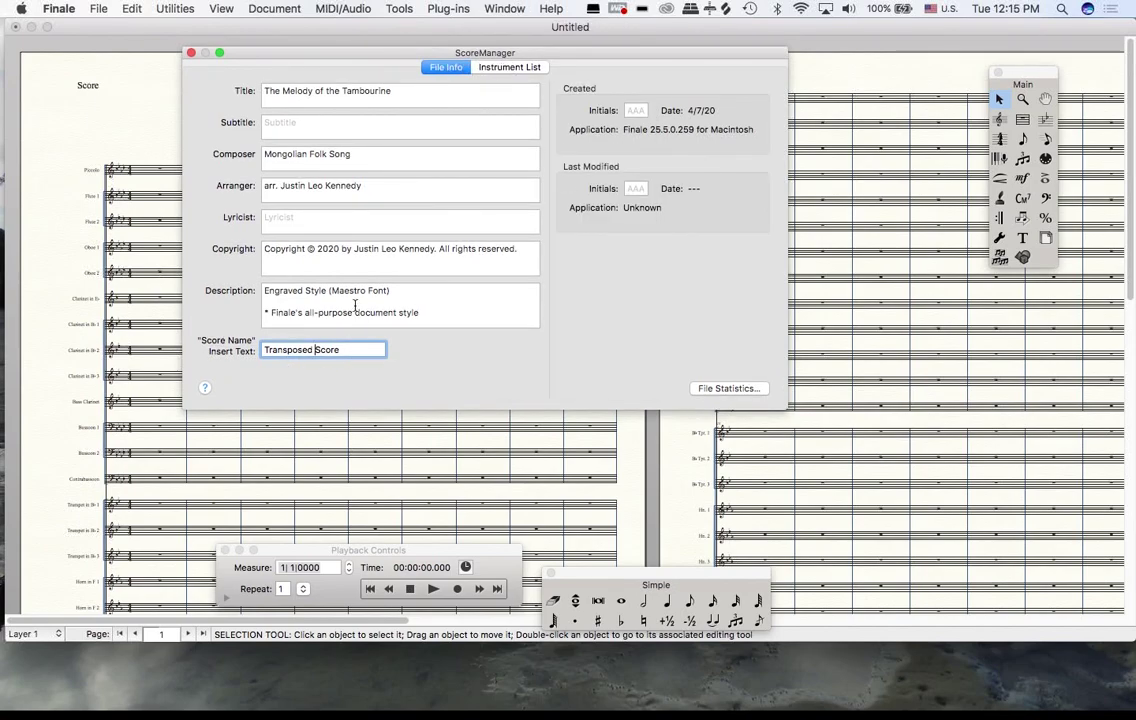
{"action": "left_click", "coordinate": [191, 52]}
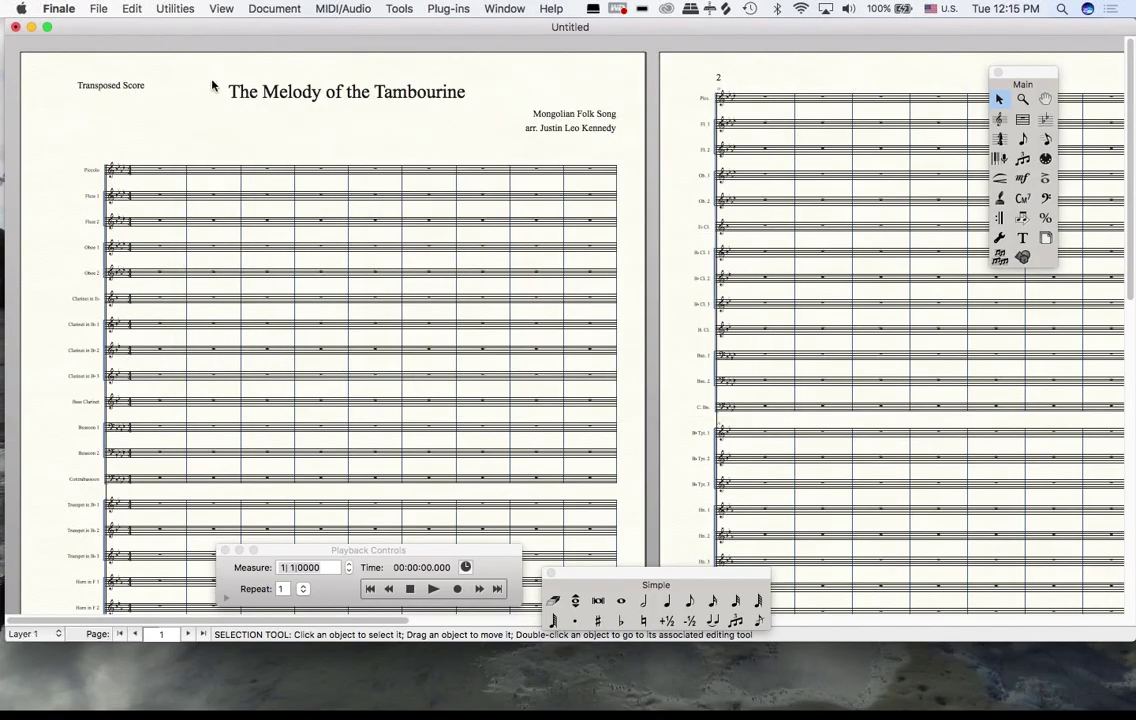
Review the score's first page down to the strings and copyright line, and open the measure number region settings.
{"action": "scroll", "coordinate": [585, 140], "scroll_direction": "down", "scroll_amount": 10}
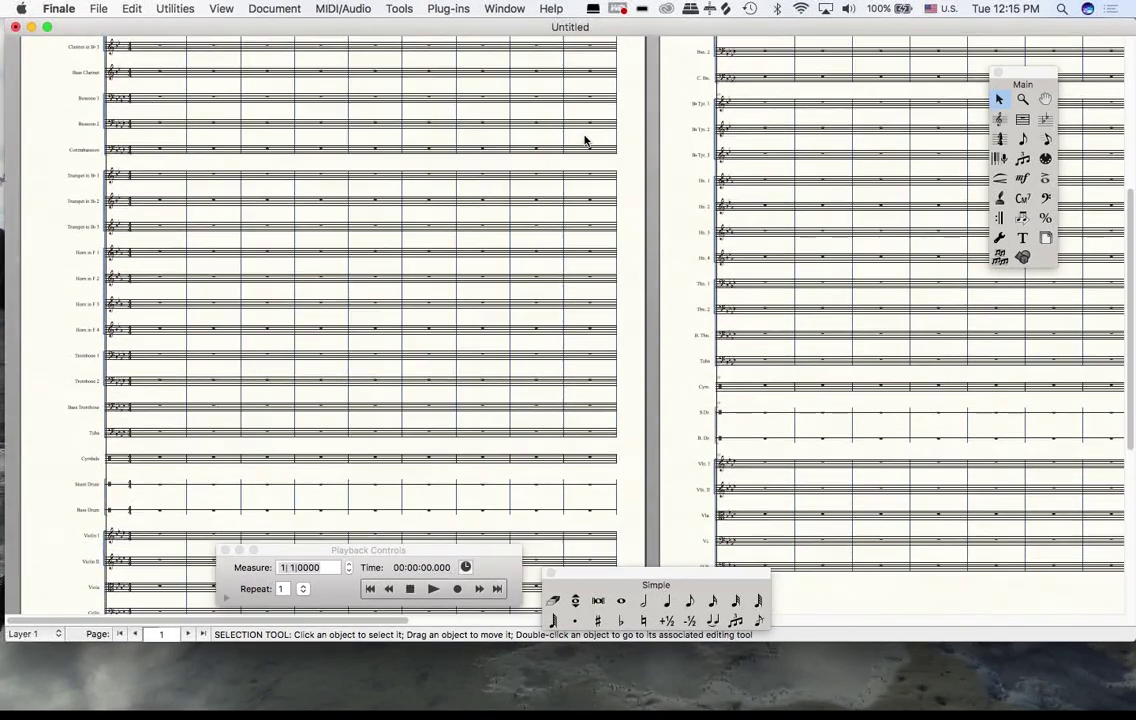
{"action": "scroll", "coordinate": [585, 140], "scroll_direction": "down", "scroll_amount": 4}
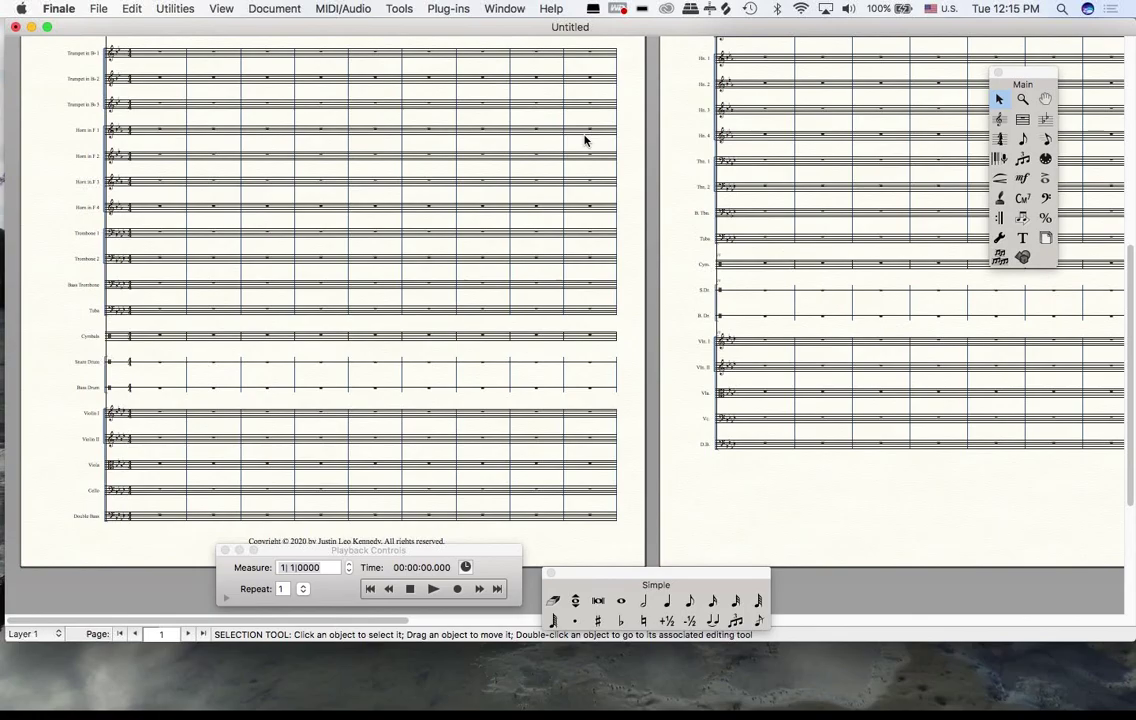
{"action": "scroll", "coordinate": [585, 140], "scroll_direction": "up", "scroll_amount": 14}
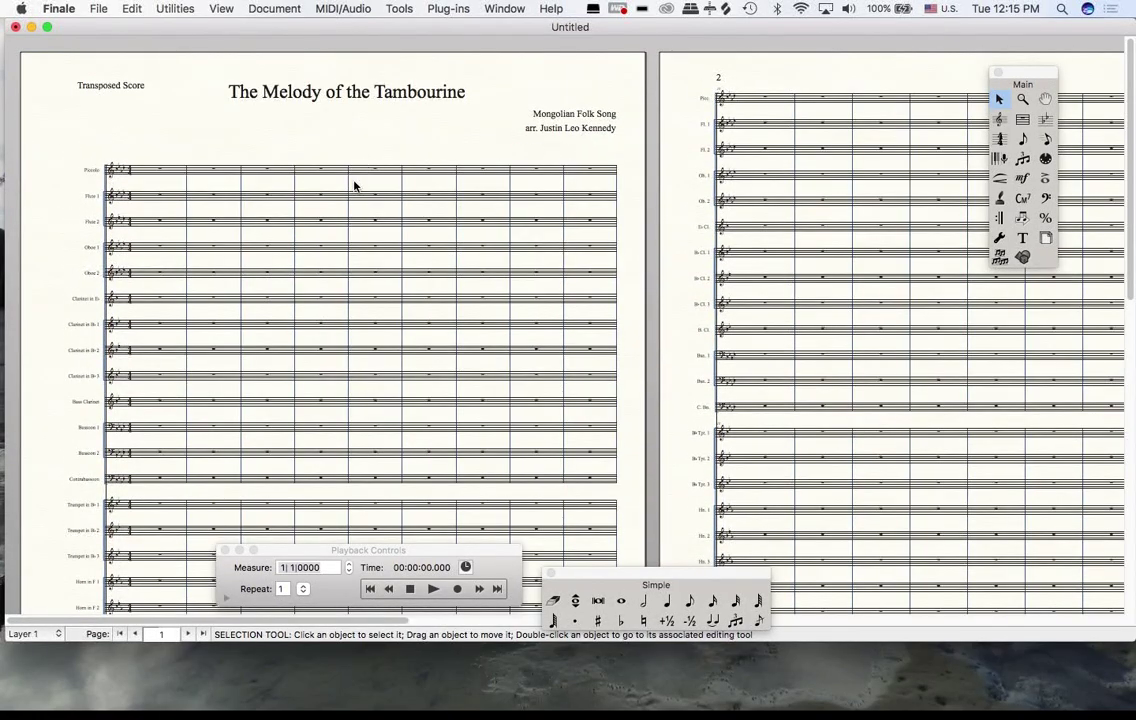
{"action": "left_click", "coordinate": [289, 7]}
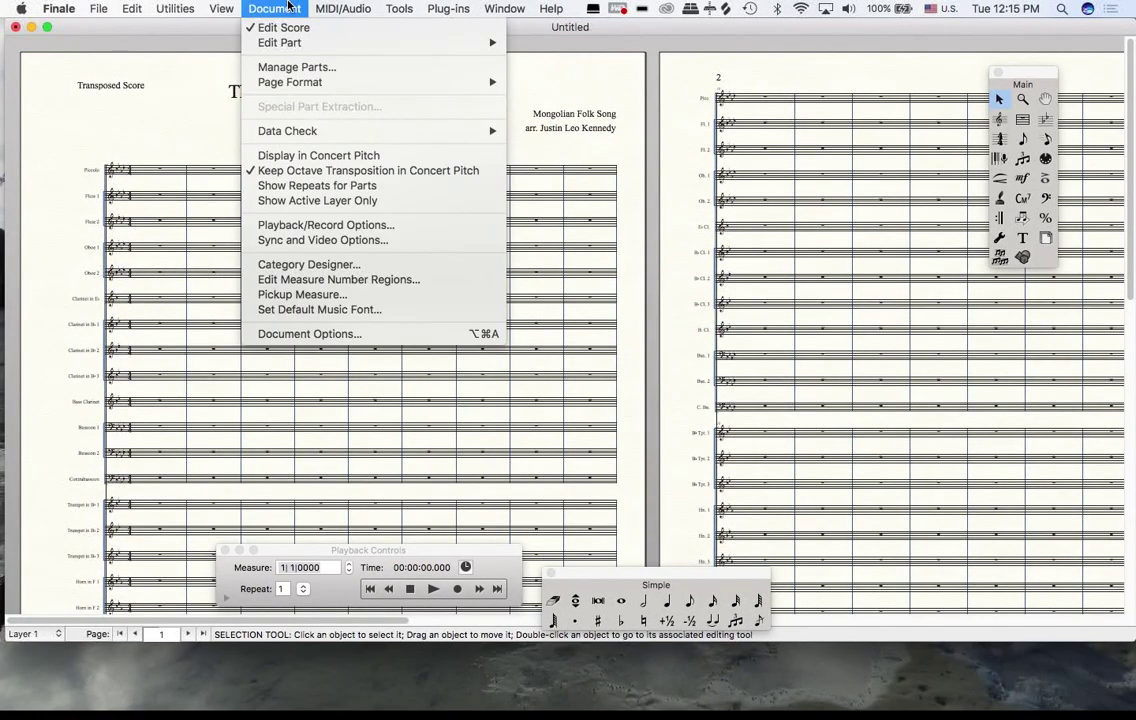
{"action": "left_click", "coordinate": [429, 279]}
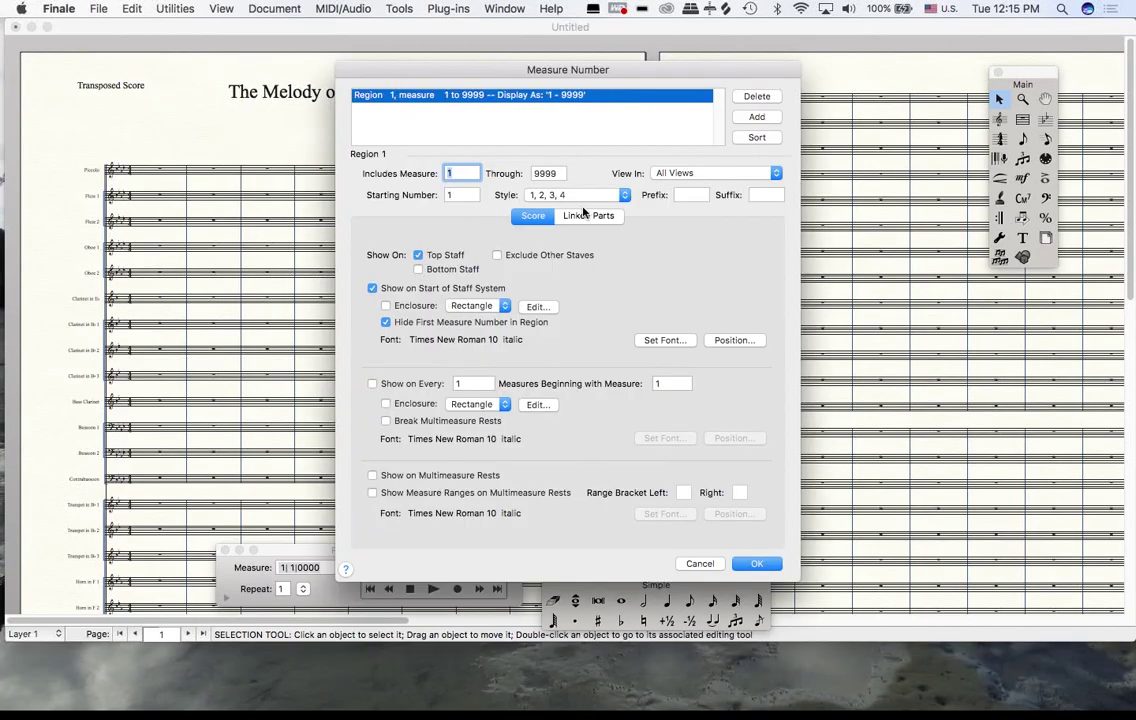